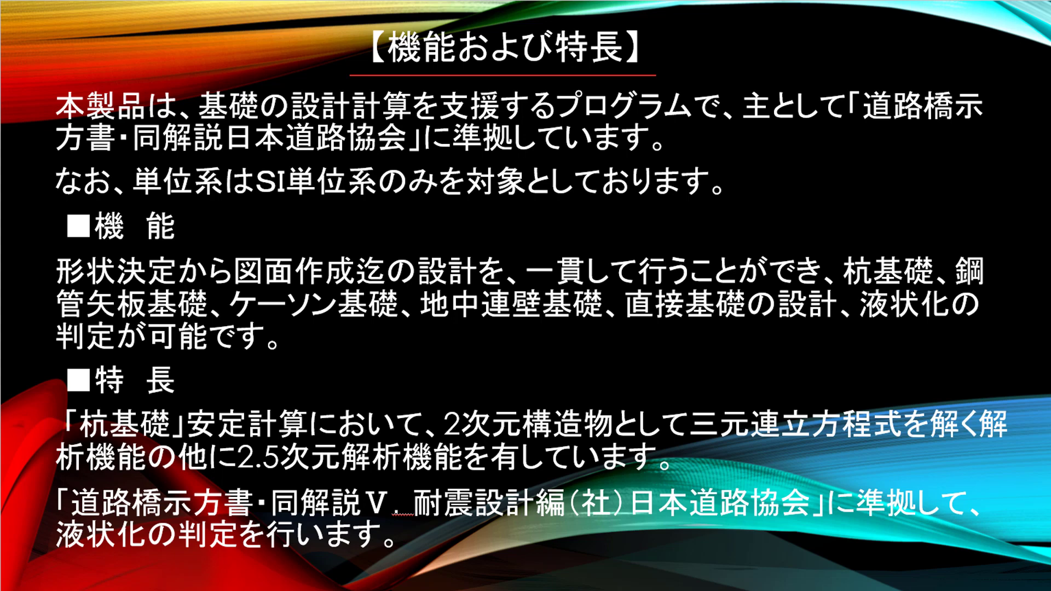
pyautogui.press('Right')
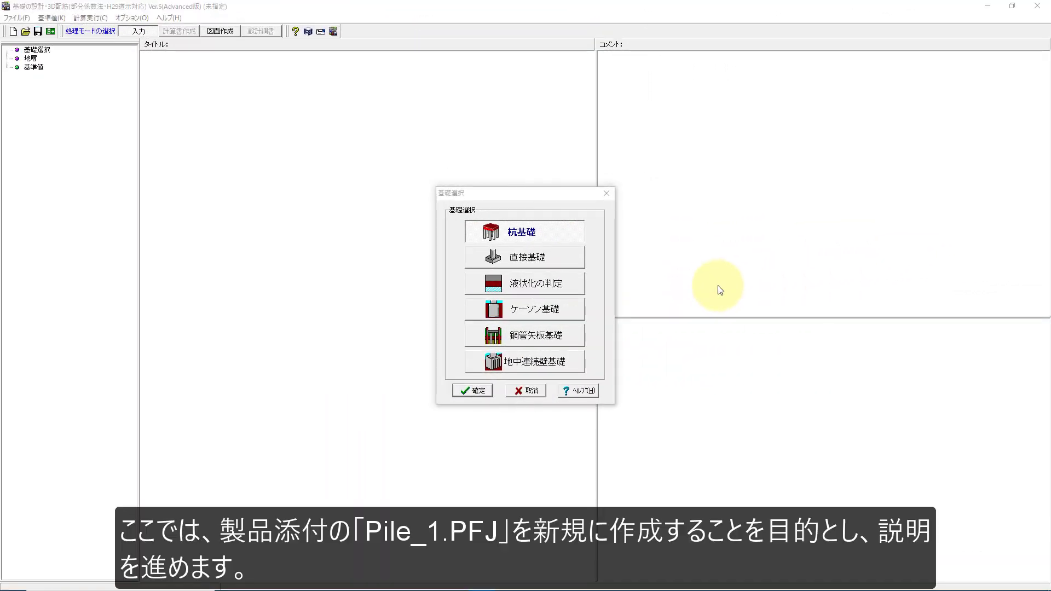
# Choose 杭基礎 as the foundation type for the new design and open its 地層 data for input
pyautogui.click(560, 234)
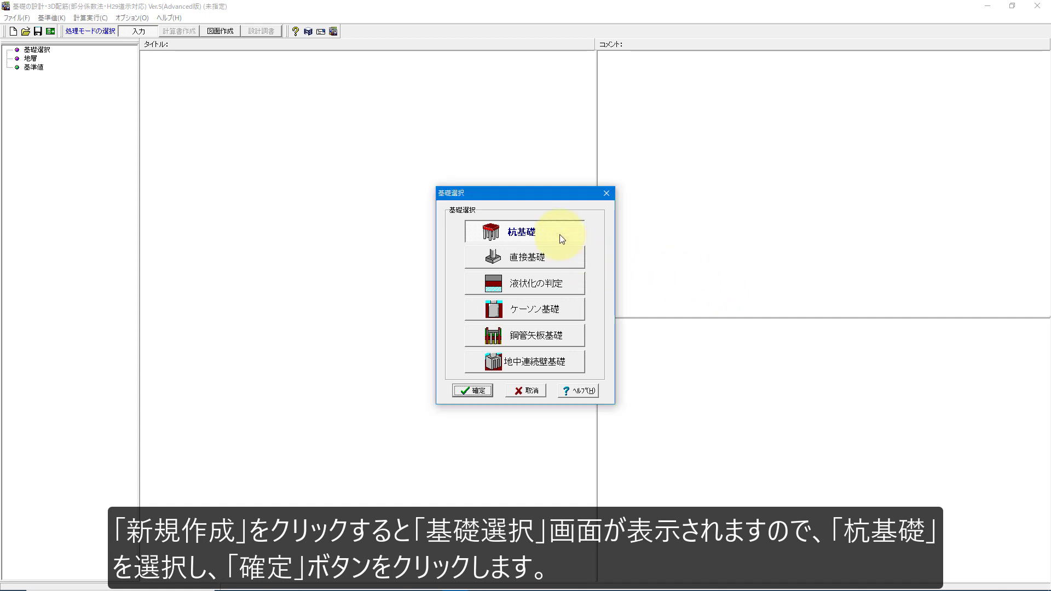
pyautogui.click(483, 391)
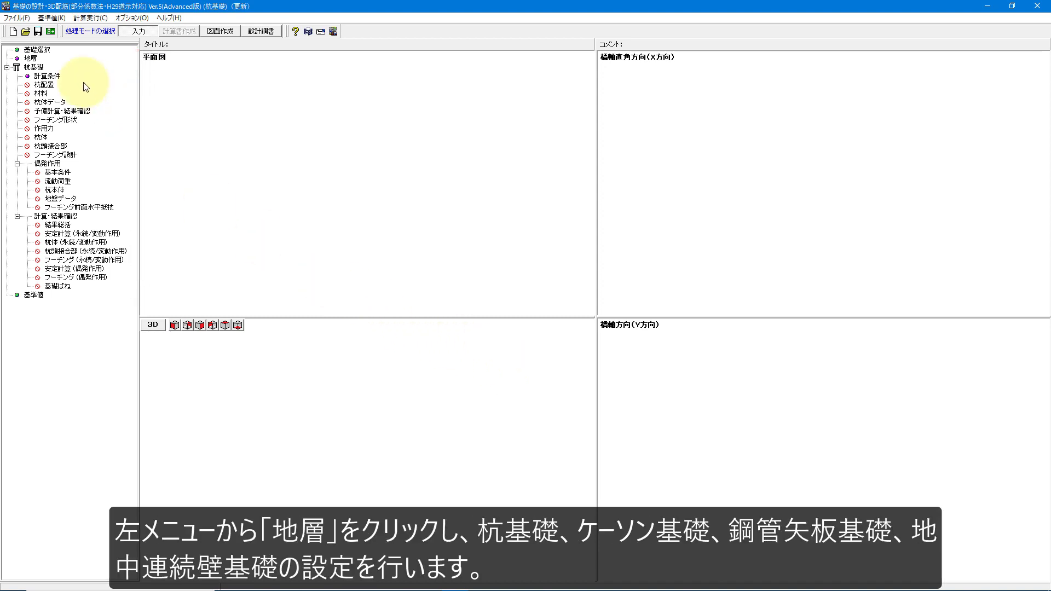
pyautogui.click(32, 59)
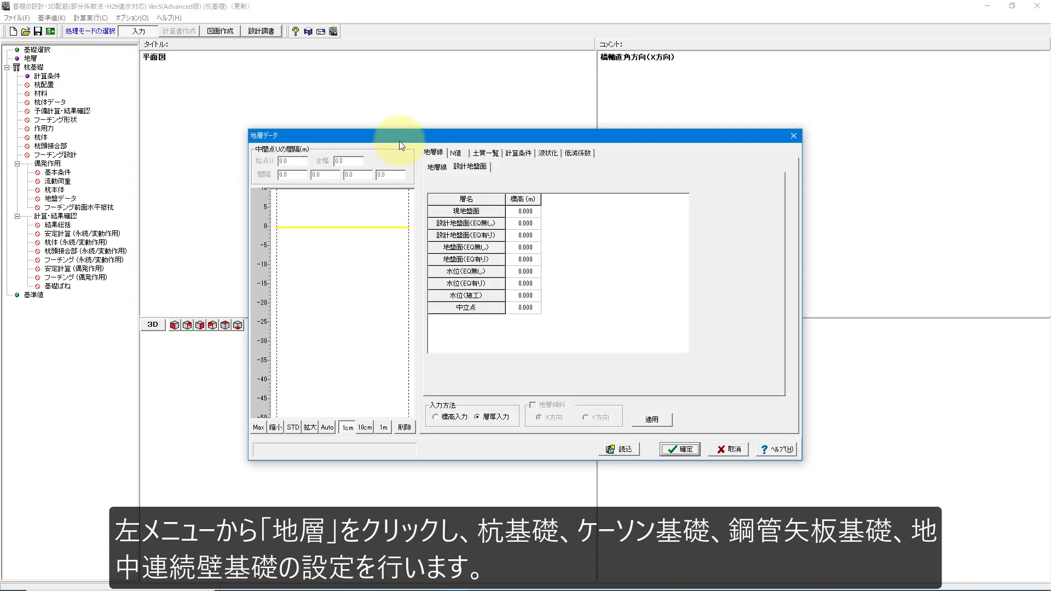
pyautogui.moveTo(443, 138); pyautogui.dragTo(481, 79)
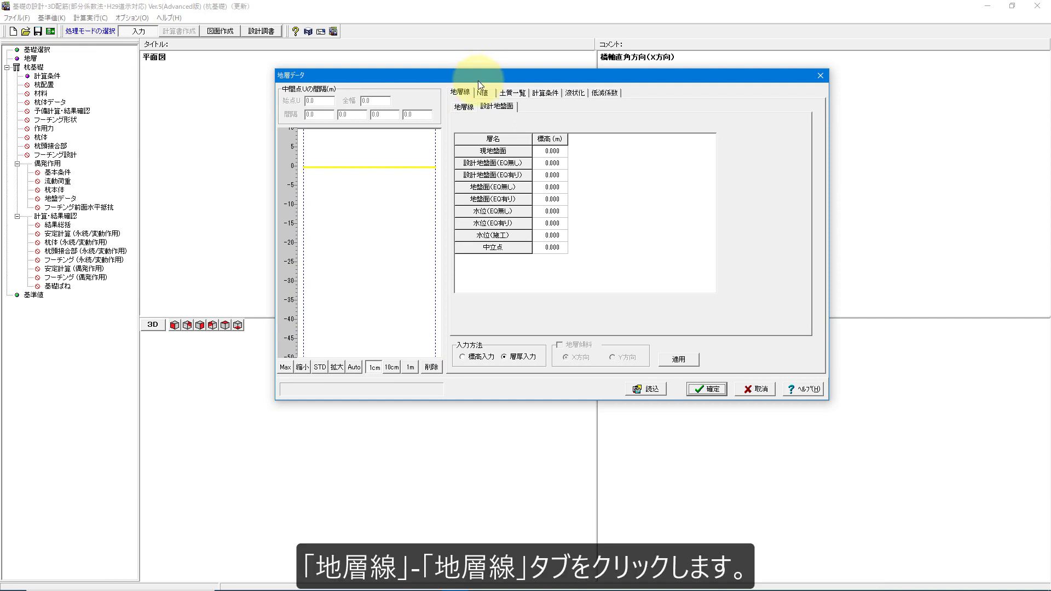
# Set the number of soil layers (地層数) to 3 in the 地層線 data
pyautogui.click(465, 106)
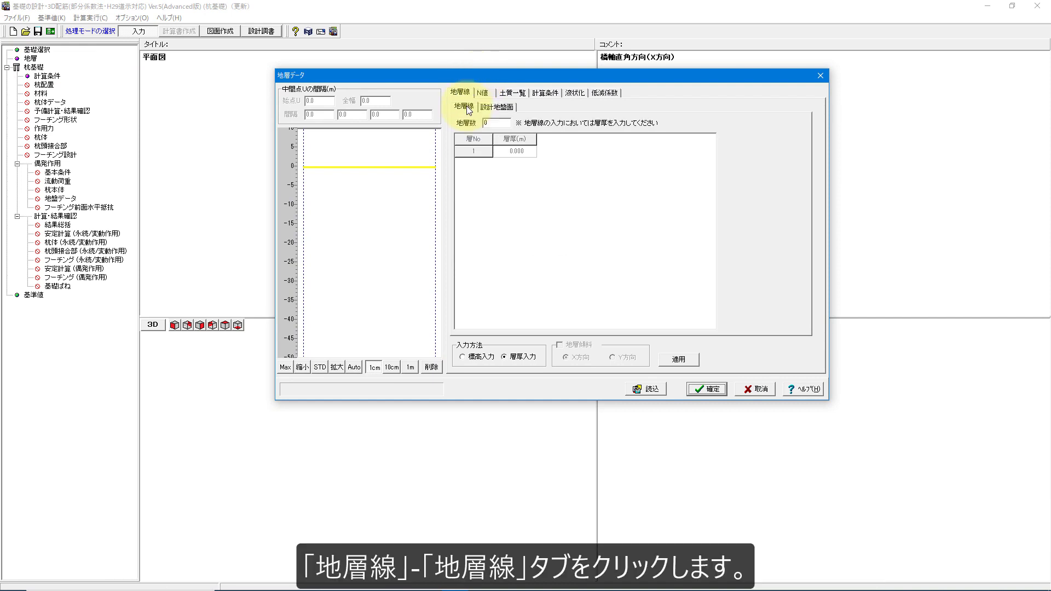
pyautogui.click(498, 124)
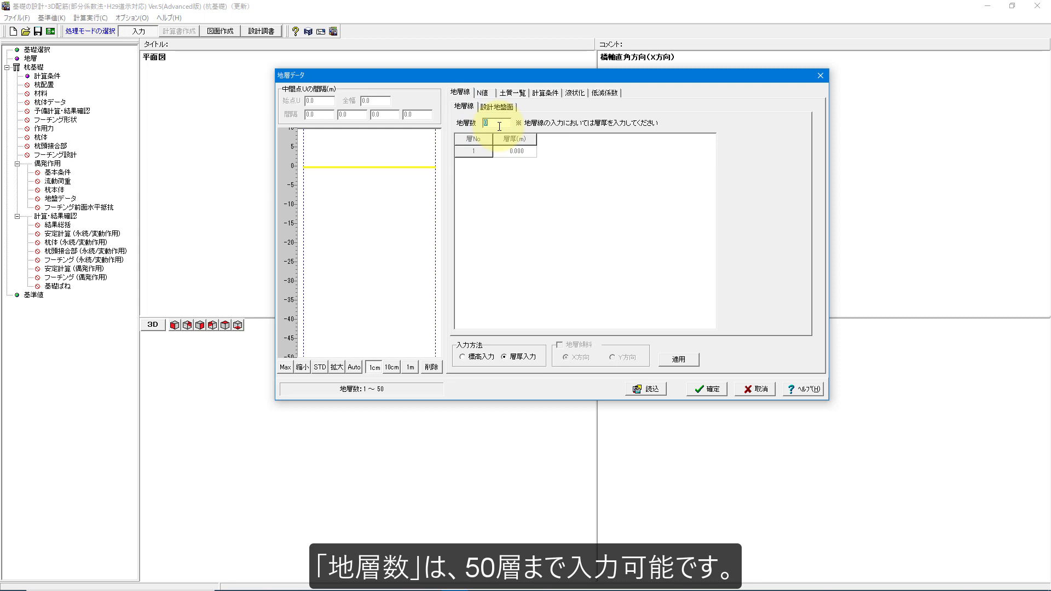
pyautogui.write('3')
pyautogui.press('Return')
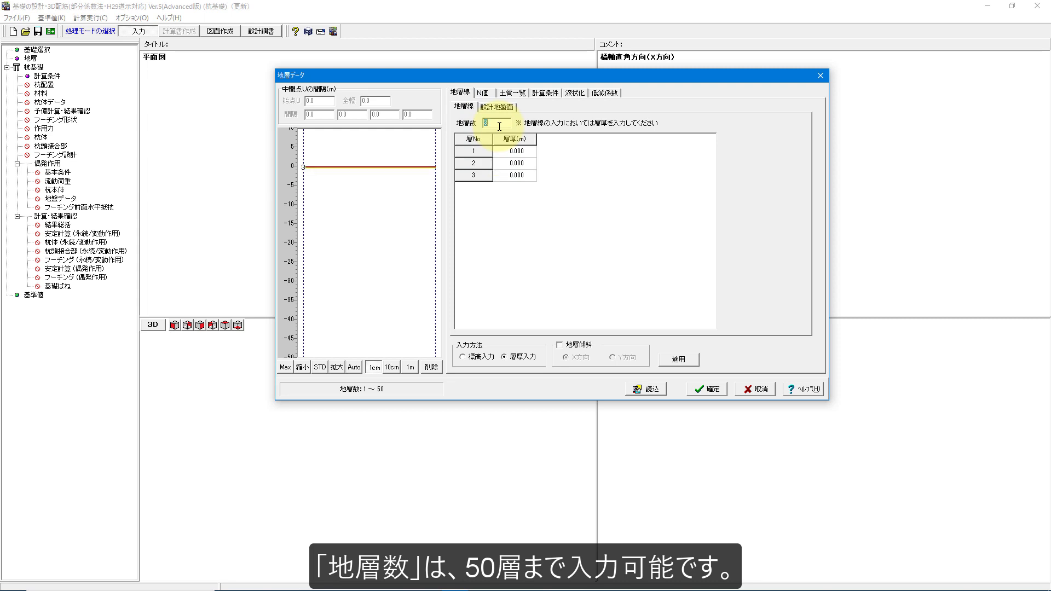
# Enter thicknesses of 10.5, 8 and 2 m for soil layers 1 to 3 and apply them
pyautogui.click(501, 150)
pyautogui.write('10.5')
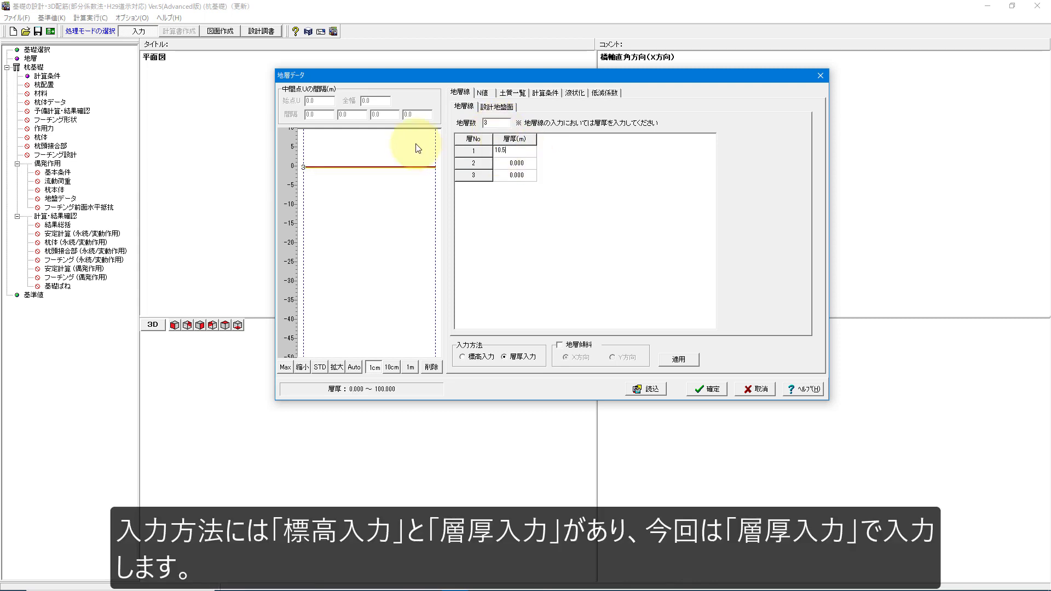
pyautogui.press('Return')
pyautogui.write('8')
pyautogui.press('Return')
pyautogui.write('2')
pyautogui.press('Return')
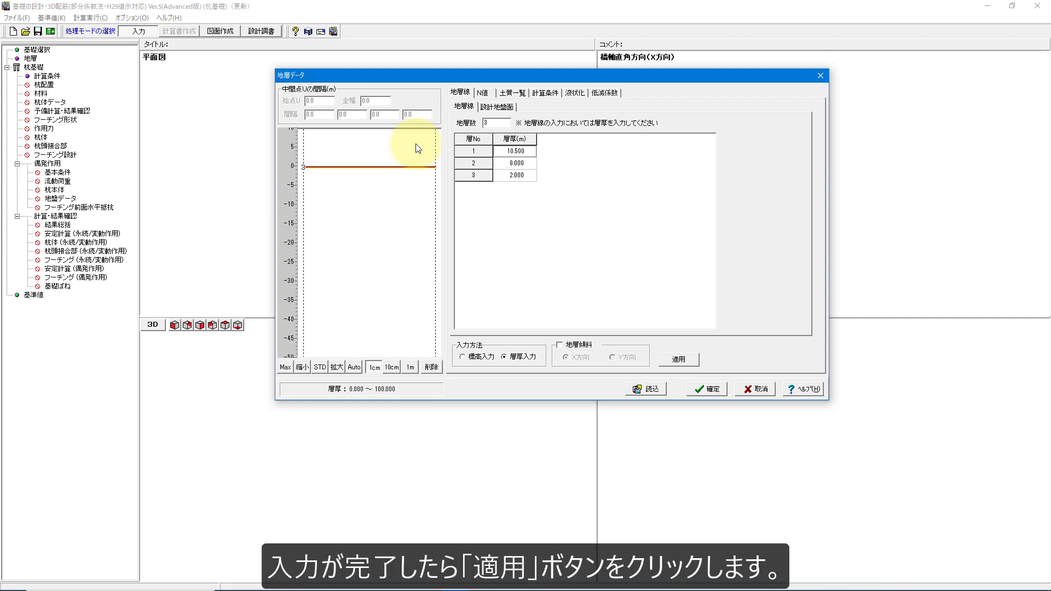
pyautogui.click(678, 359)
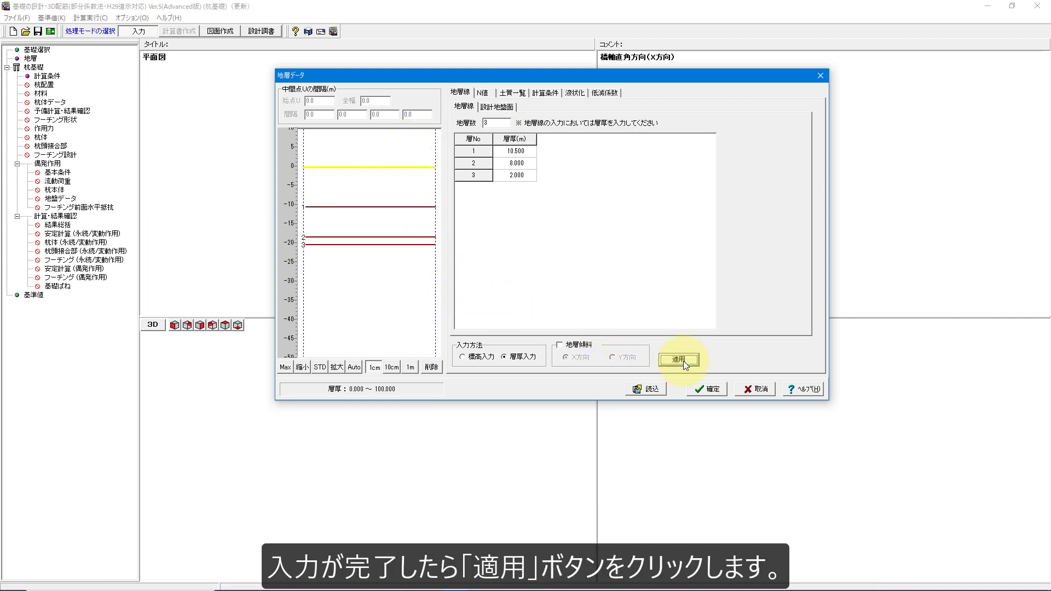
# In 土質データ①, choose 推定方法③ for α・Eo and enable both N<5 options for estimating the maximum skin friction
pyautogui.click(519, 94)
pyautogui.click(473, 106)
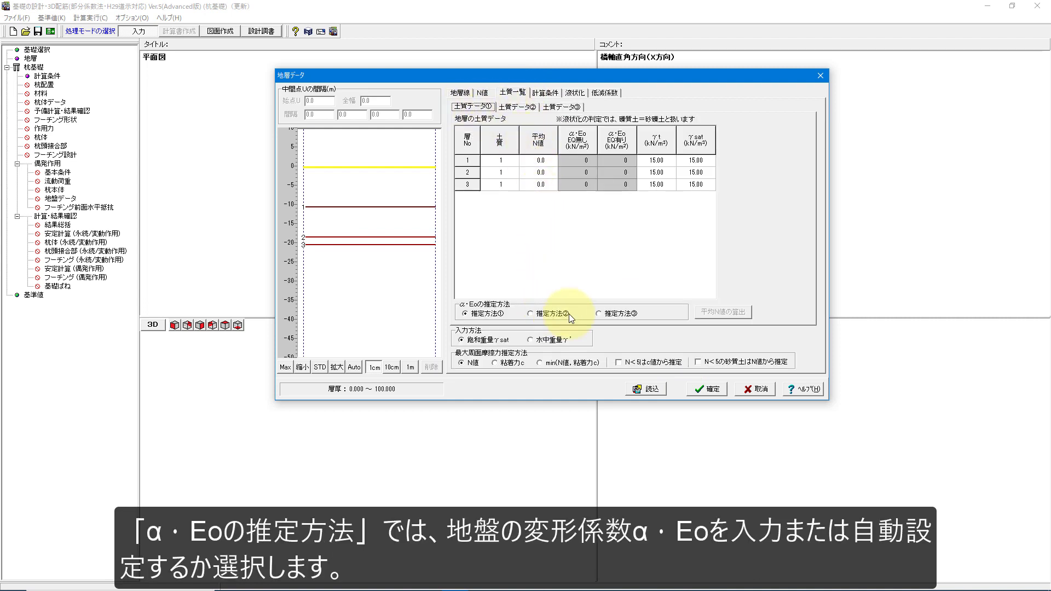
pyautogui.click(614, 315)
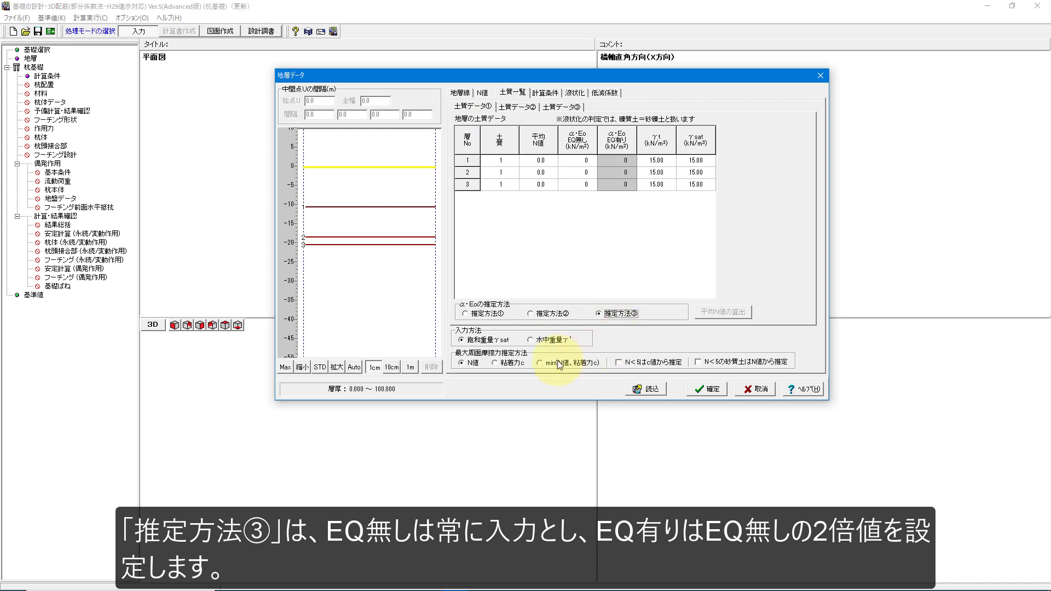
pyautogui.click(639, 366)
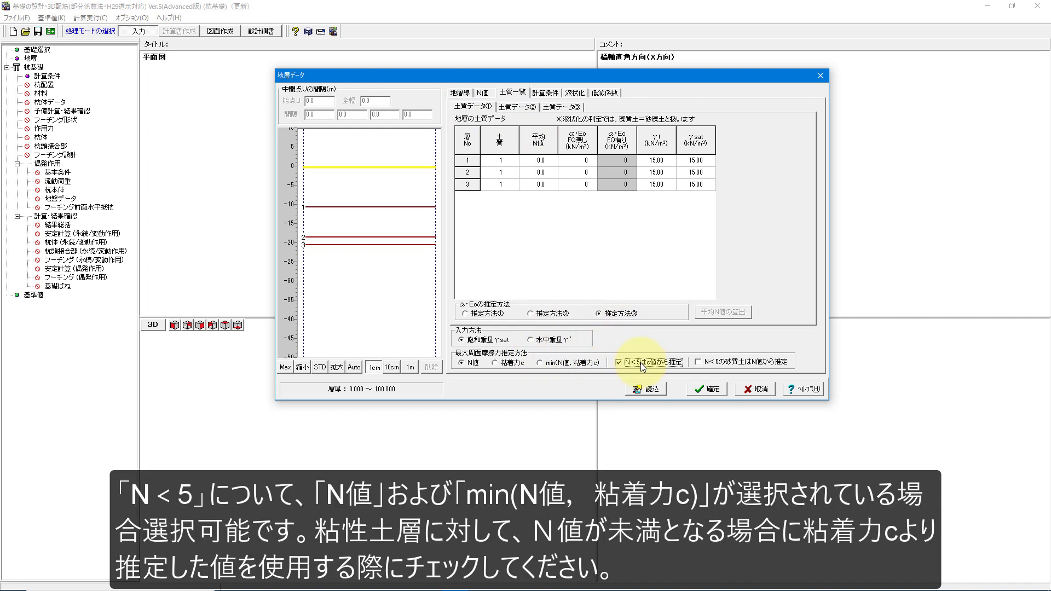
pyautogui.click(720, 364)
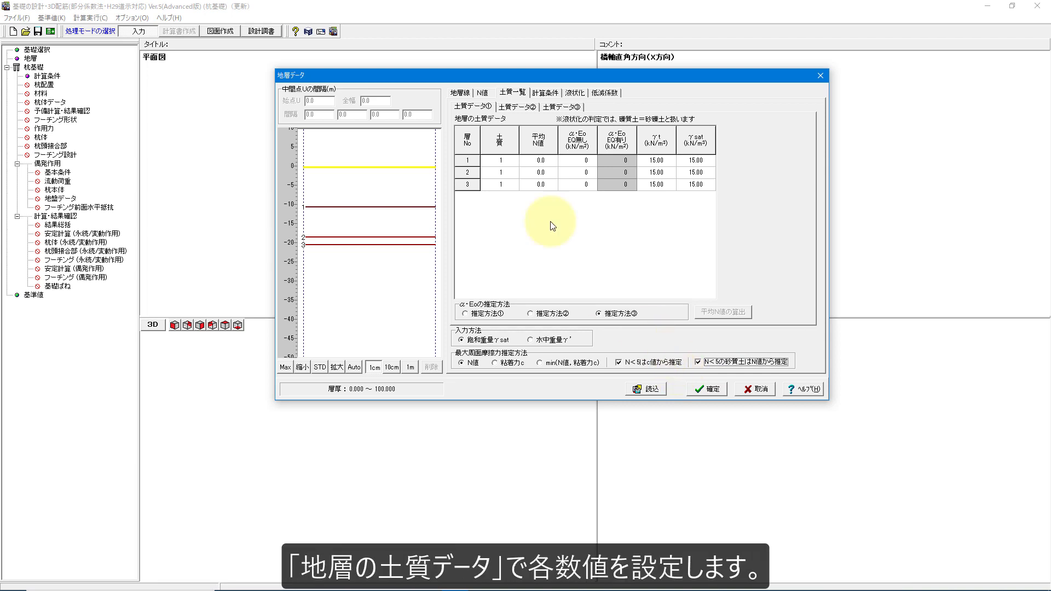
# Enter layer 1's soil data: soil type 2, average N value 4, α・Eo (EQ無し) 12800, γt 16 and γsat 16.8
pyautogui.click(510, 164)
pyautogui.write('2')
pyautogui.press('Return')
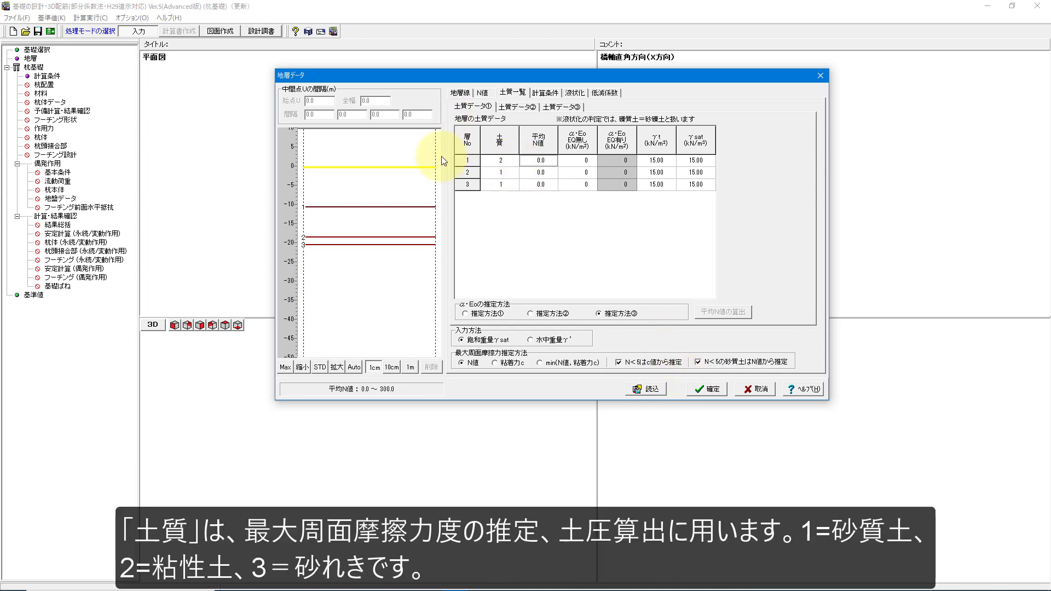
pyautogui.write('4')
pyautogui.press('Return')
pyautogui.write('12800')
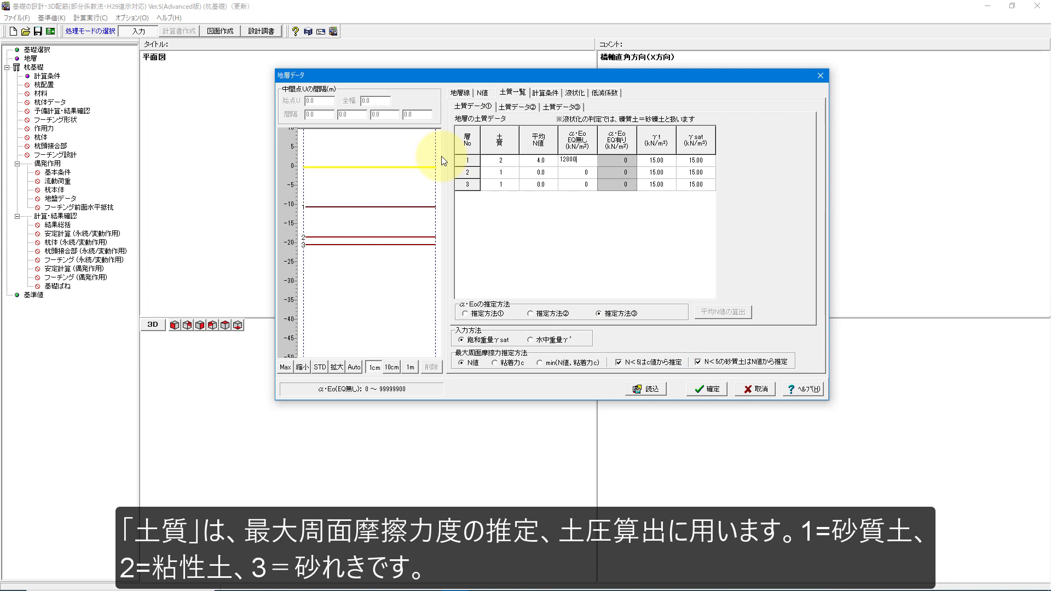
pyautogui.press('Return')
pyautogui.press('Return')
pyautogui.write('16')
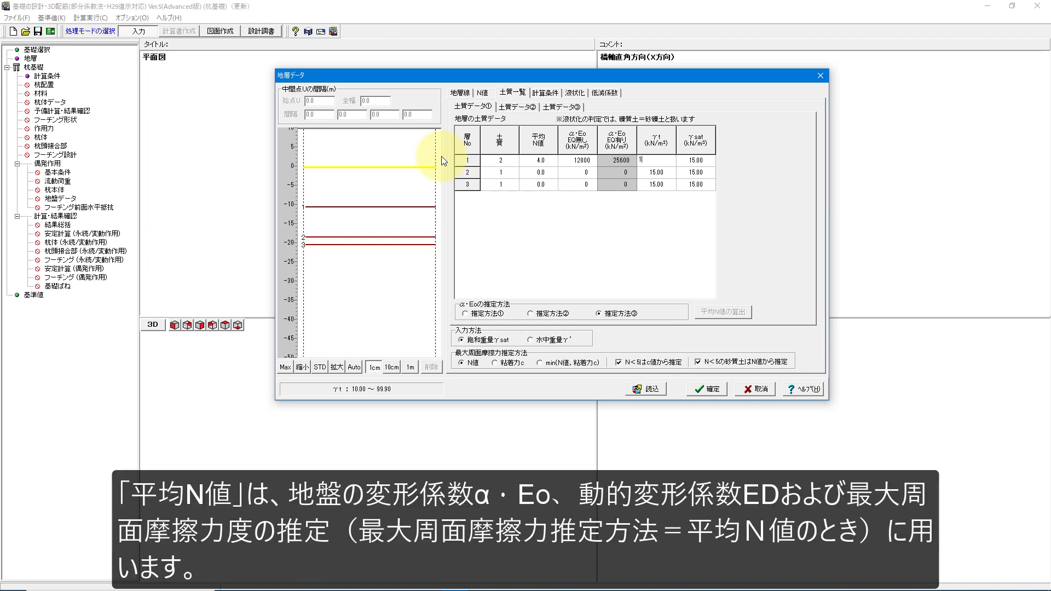
pyautogui.press('Return')
pyautogui.write('16.8')
pyautogui.press('Return')
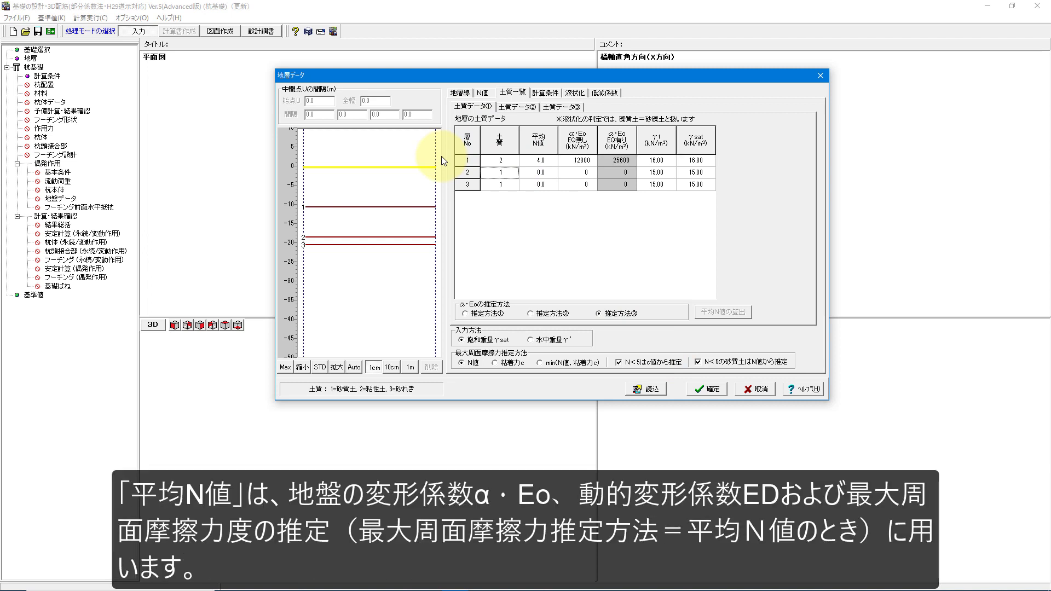
# Enter layer 2's soil data: average N value 15, α・Eo (EQ無し) 42000, γt 18 and γsat 18.8, keeping soil type 1
pyautogui.press('Return')
pyautogui.write('15')
pyautogui.press('Return')
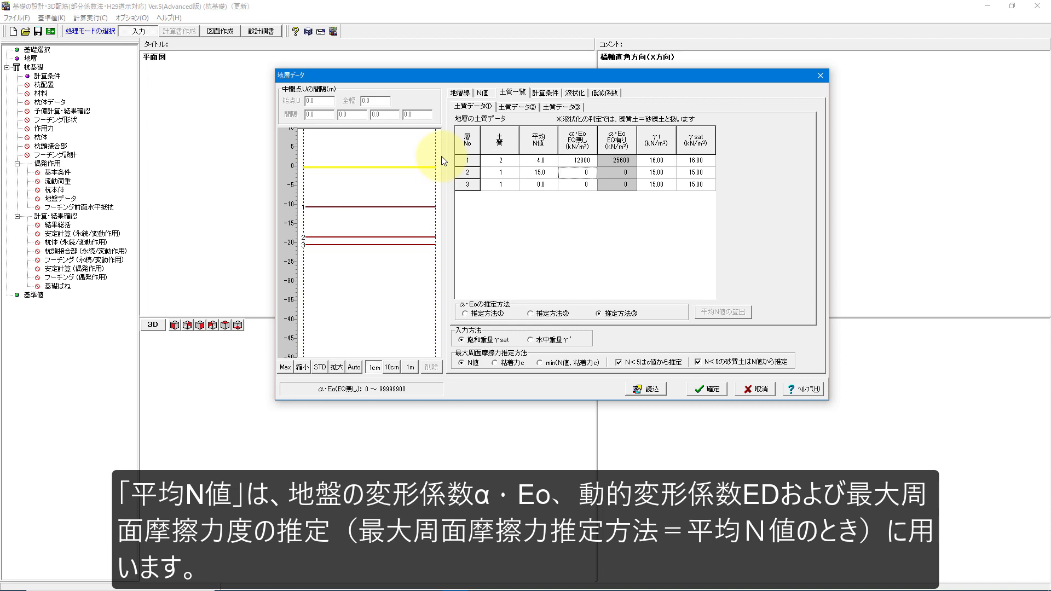
pyautogui.write('42000')
pyautogui.press('Return')
pyautogui.press('Return')
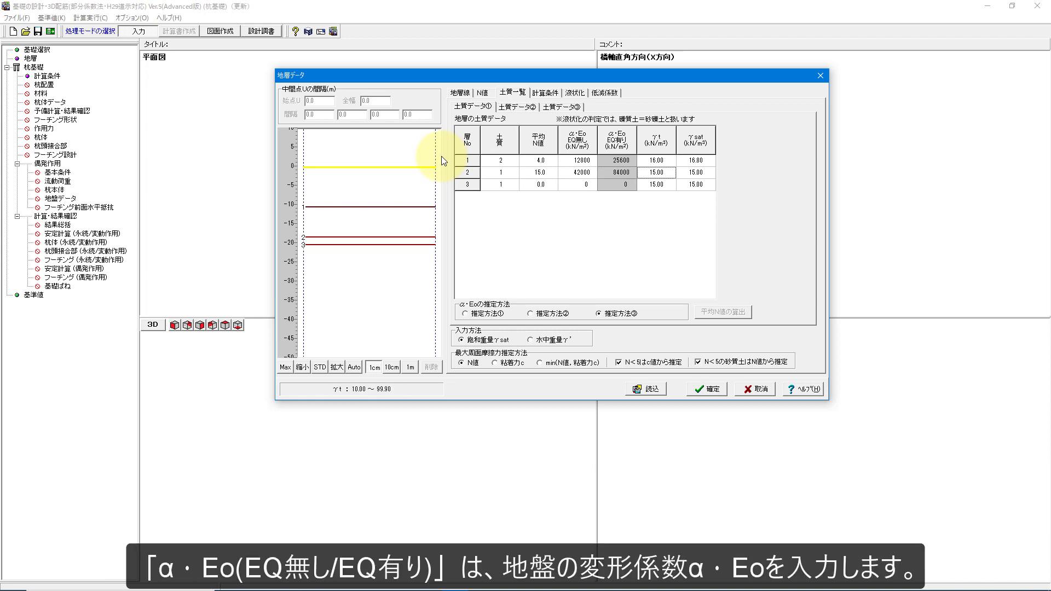
pyautogui.write('18')
pyautogui.press('Return')
pyautogui.write('18.8')
pyautogui.press('Return')
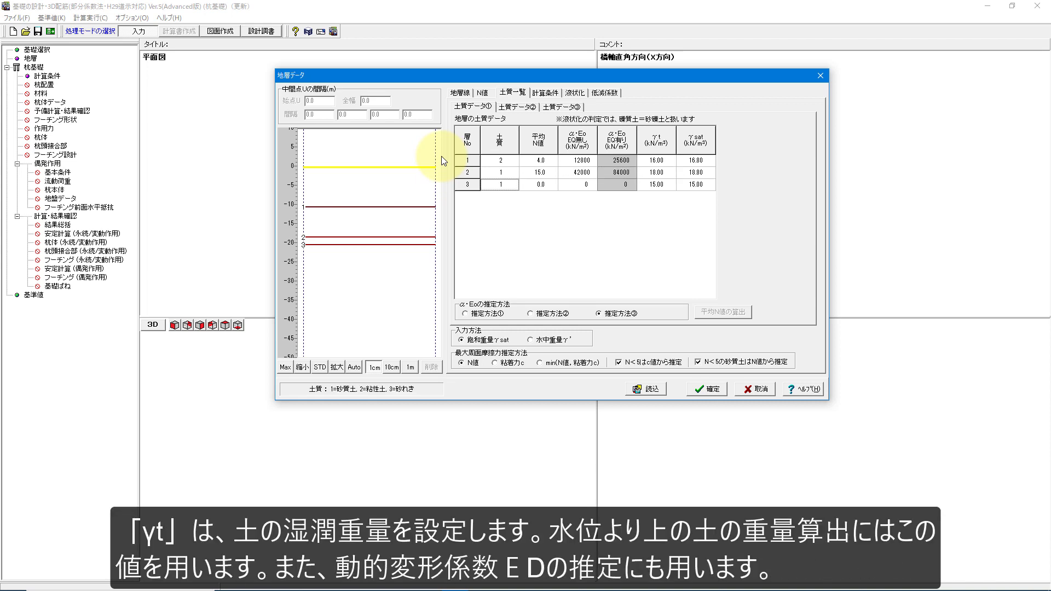
# Enter layer 3's soil data: soil type 3, average N value 50, α・Eo (EQ無し) 140000, γt 20 and γsat 20.8
pyautogui.write('3')
pyautogui.press('Return')
pyautogui.write('50')
pyautogui.press('Return')
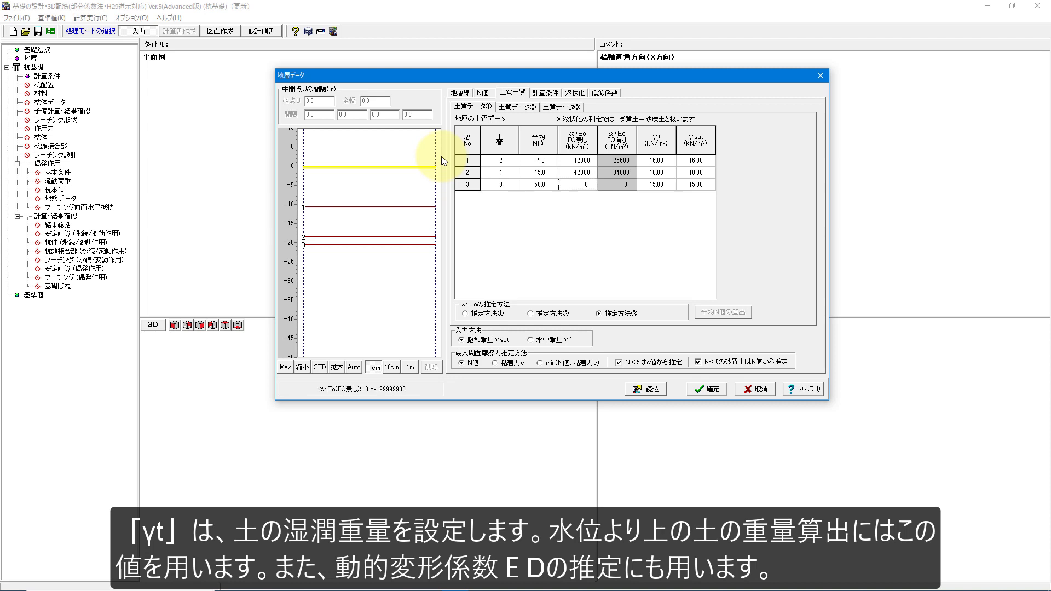
pyautogui.write('140000')
pyautogui.press('Return')
pyautogui.press('Return')
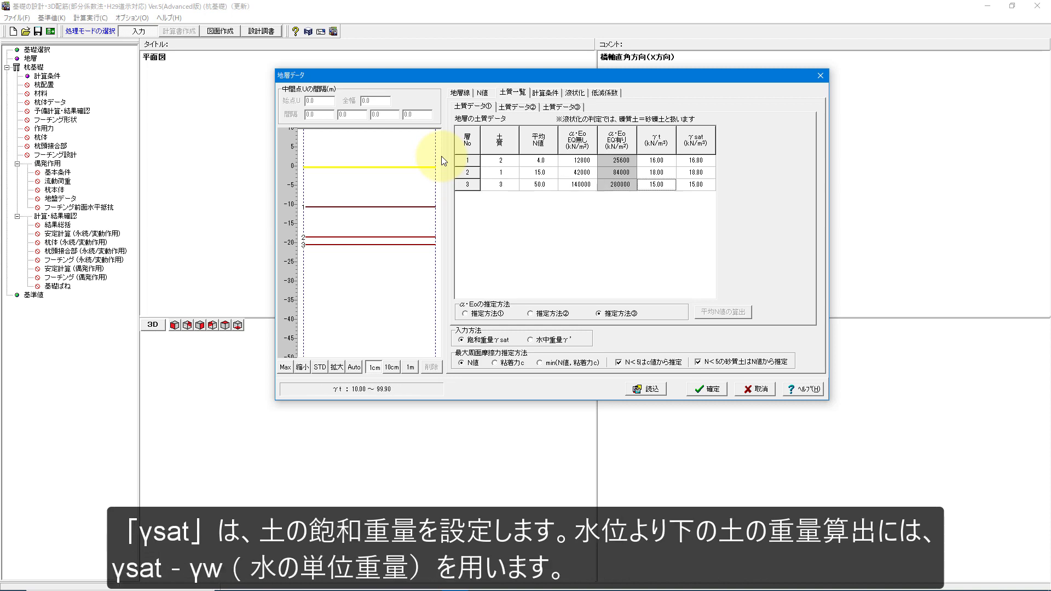
pyautogui.write('20')
pyautogui.press('Return')
pyautogui.write('20.8')
pyautogui.press('Return')
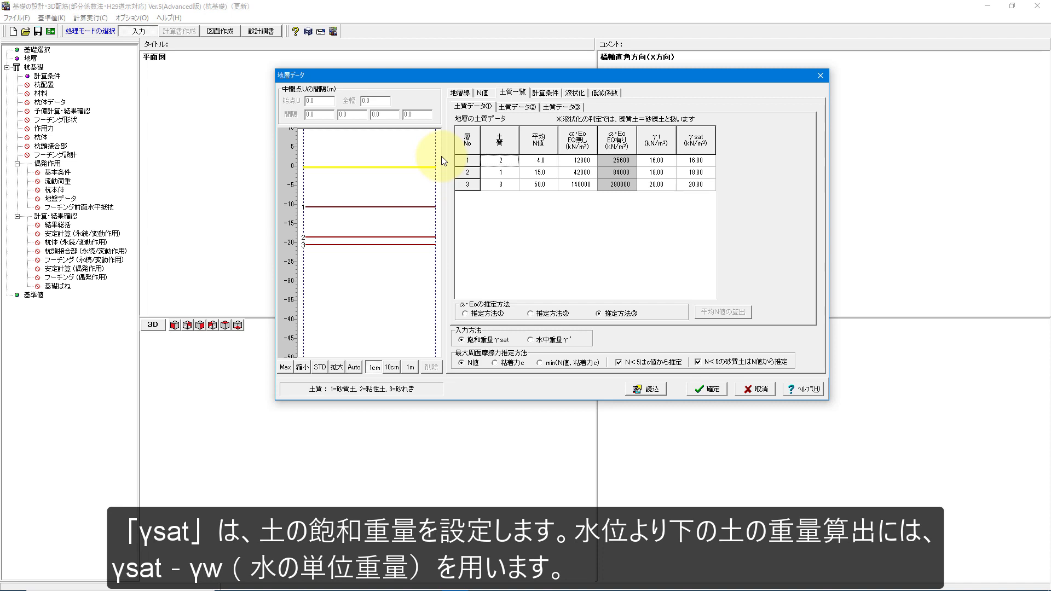
# Set the skin friction (周面摩擦力) method for new and existing piles to 場所打ち工法 in 土質データ②
pyautogui.click(517, 107)
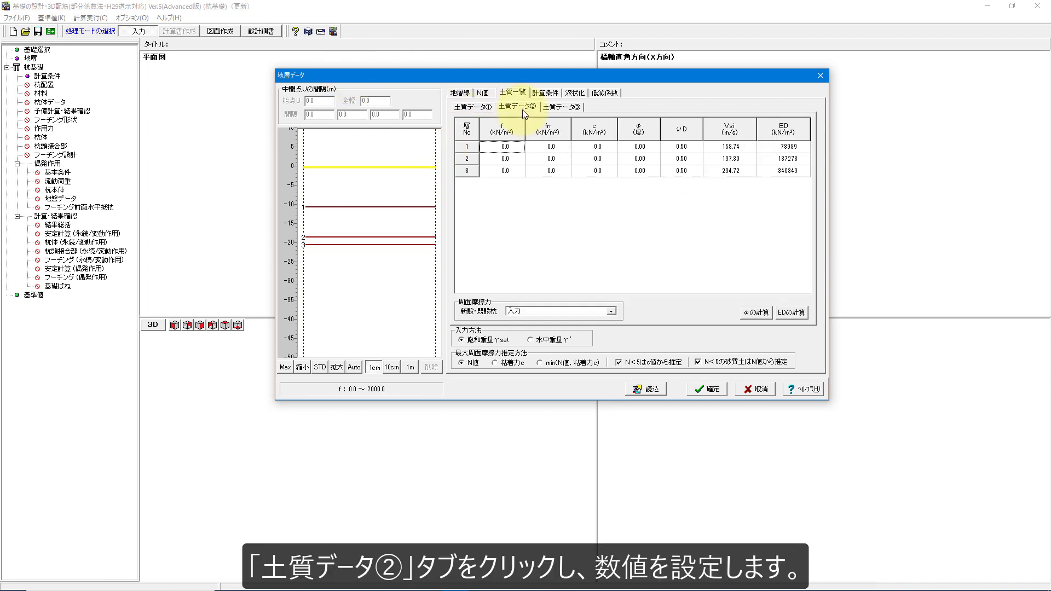
pyautogui.click(611, 312)
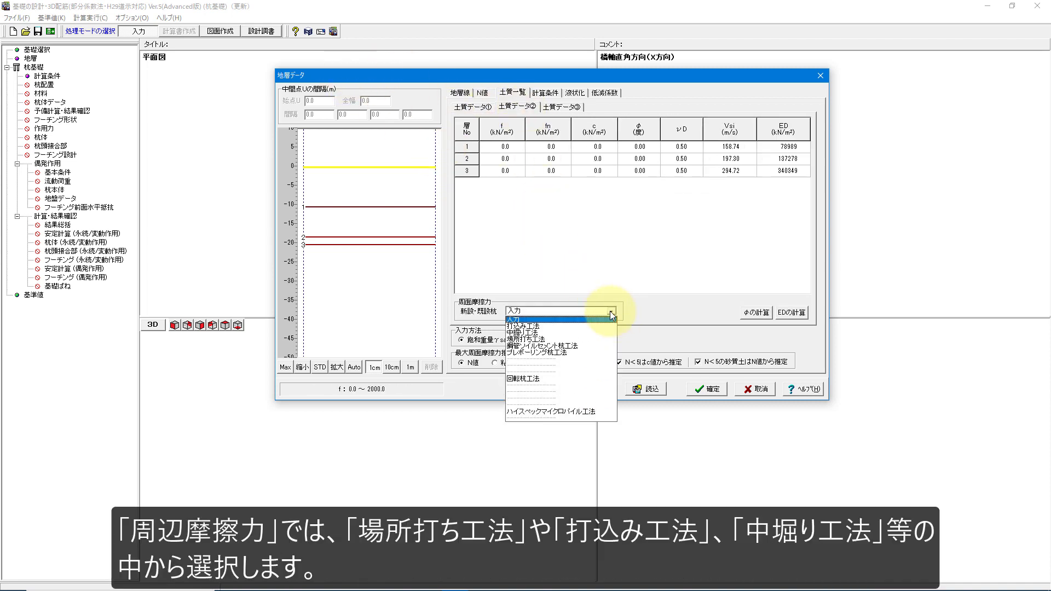
pyautogui.click(601, 339)
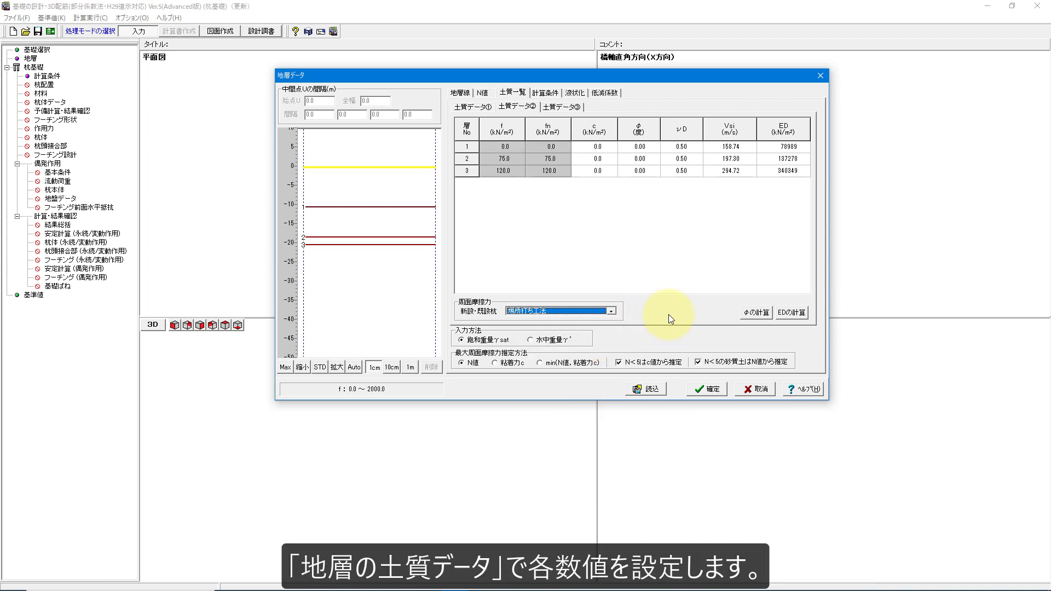
# Set the cohesion c of layer 1 to 60 kN/m²
pyautogui.click(604, 148)
pyautogui.write('60')
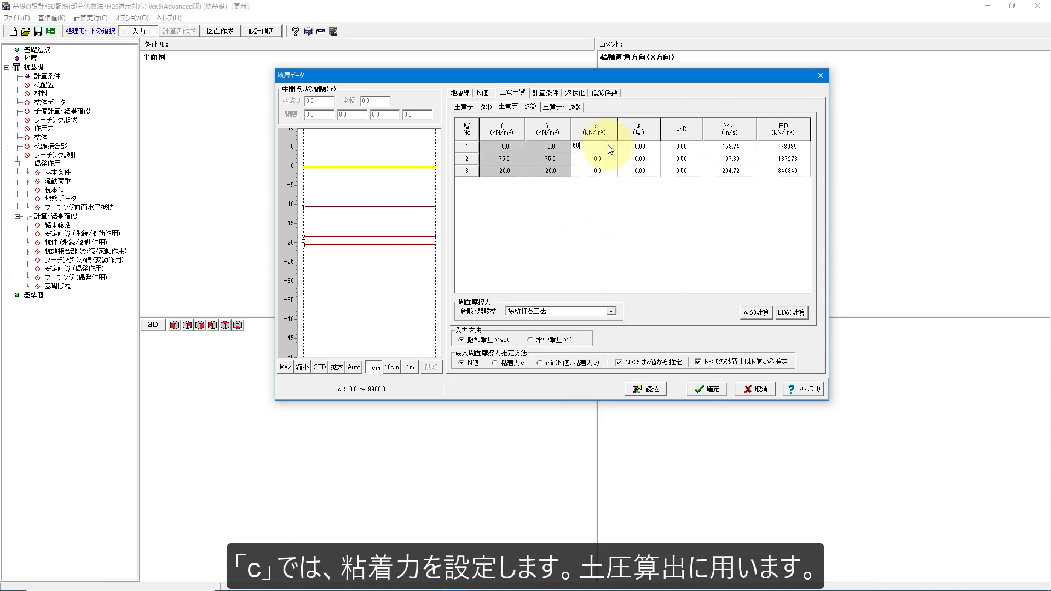
pyautogui.press('Return')
pyautogui.press('Return')
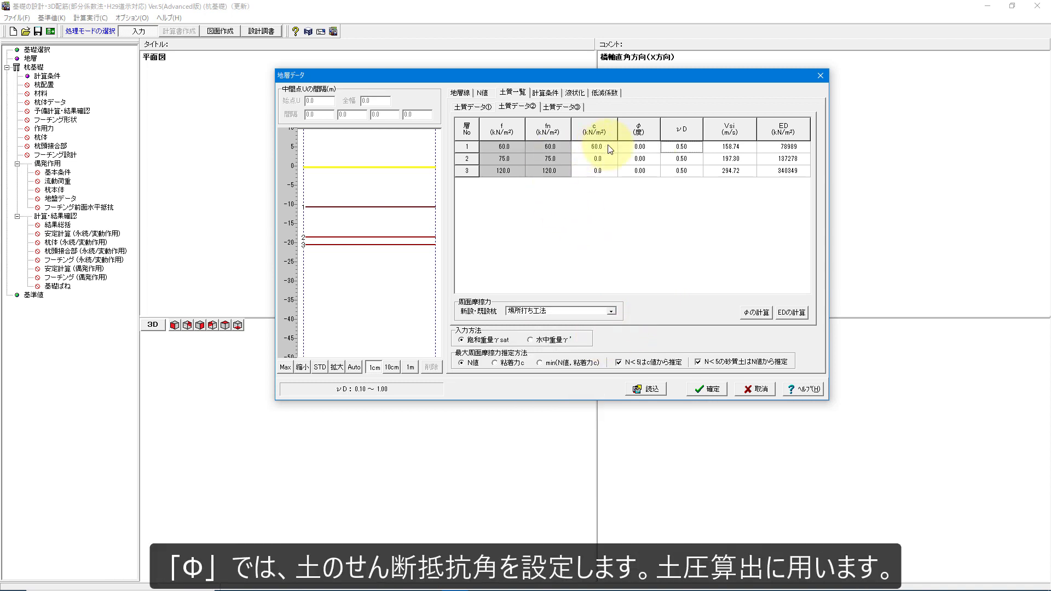
# Set the shear resistance angle φ to 32 degrees for layer 2 and 36 degrees for layer 3
pyautogui.press('Down')
pyautogui.press('Left')
pyautogui.press('Left')
pyautogui.press('Return')
pyautogui.write('32')
pyautogui.press('Return')
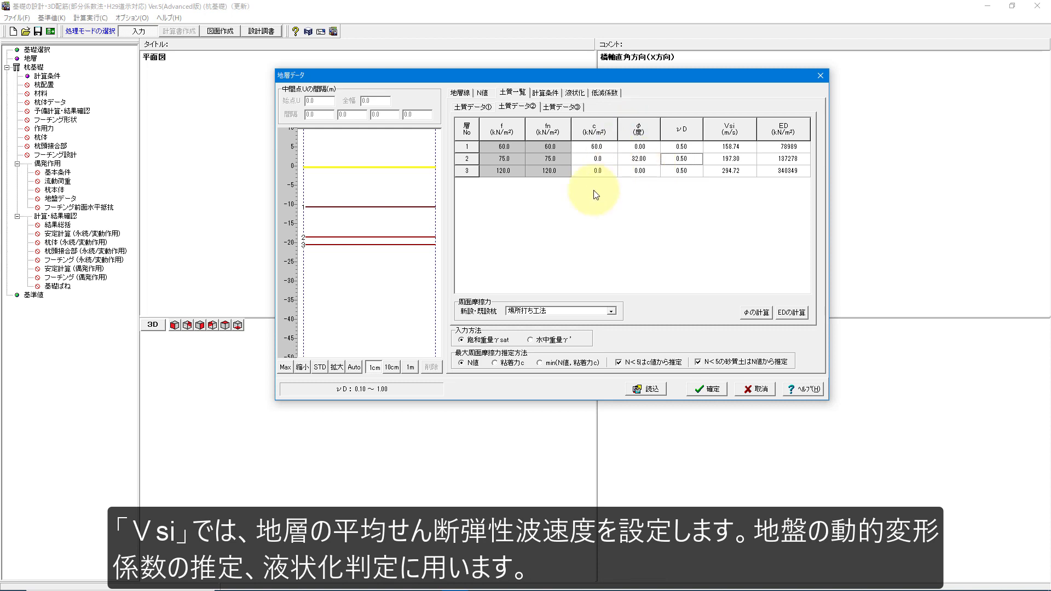
pyautogui.click(647, 169)
pyautogui.write('36')
pyautogui.press('Return')
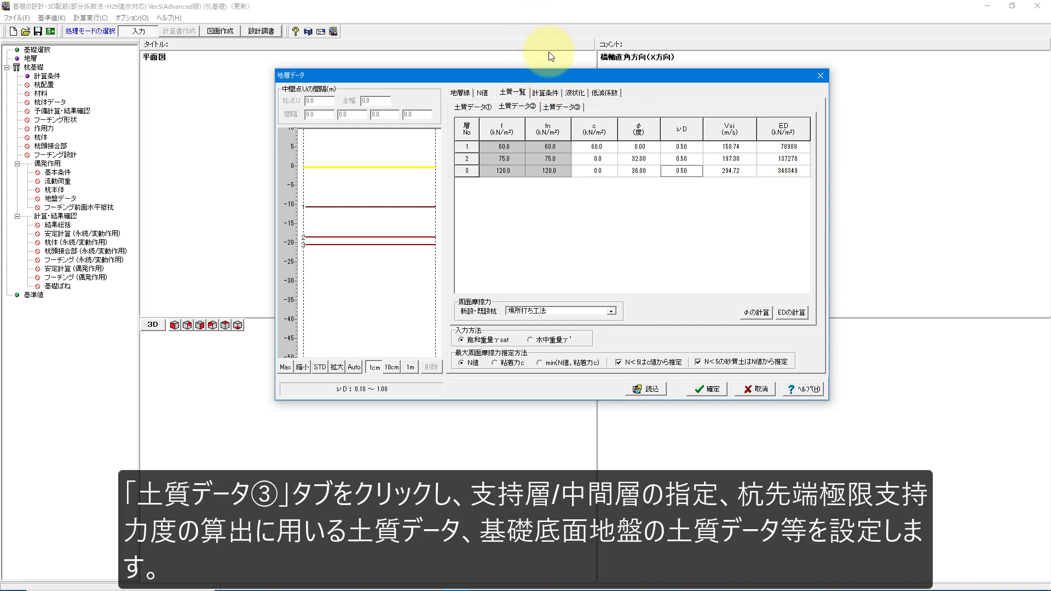
# Designate layer 3 as the bearing layer in 土質データ③ by setting its 支持層 value to 1
pyautogui.click(570, 109)
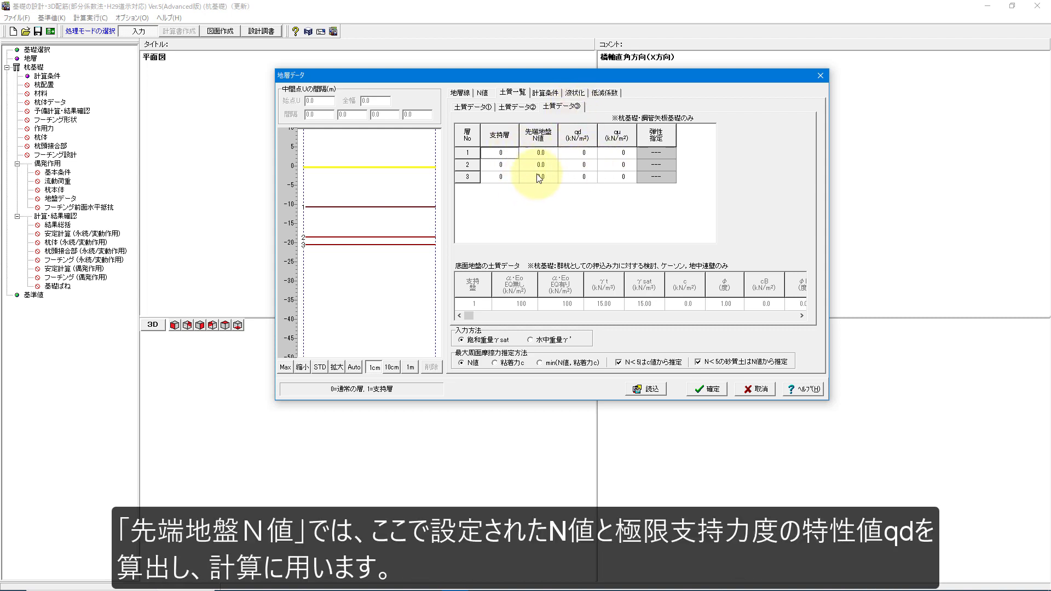
pyautogui.click(512, 180)
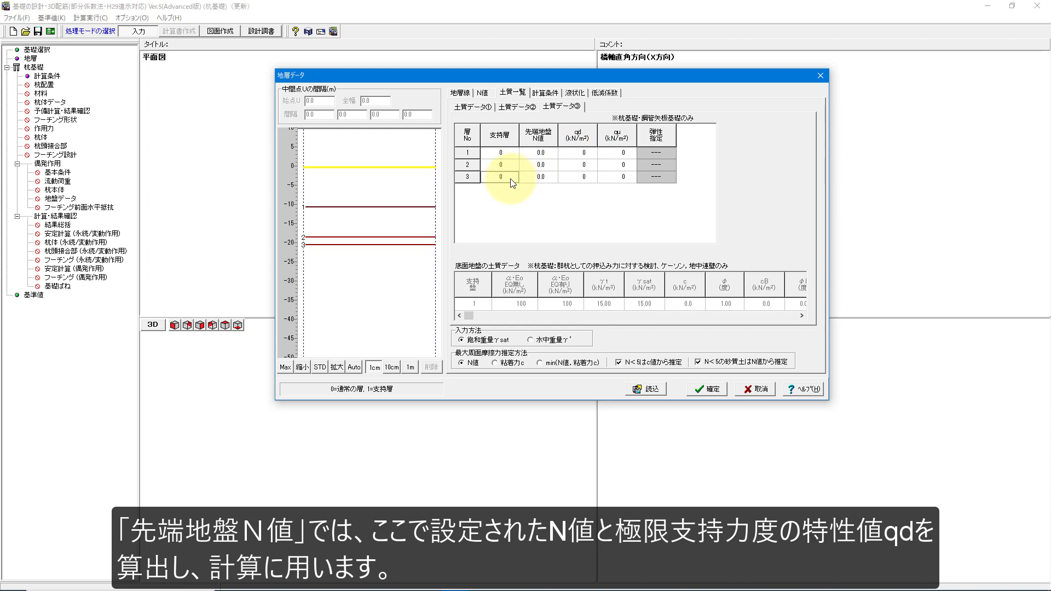
pyautogui.write('1')
pyautogui.press('Return')
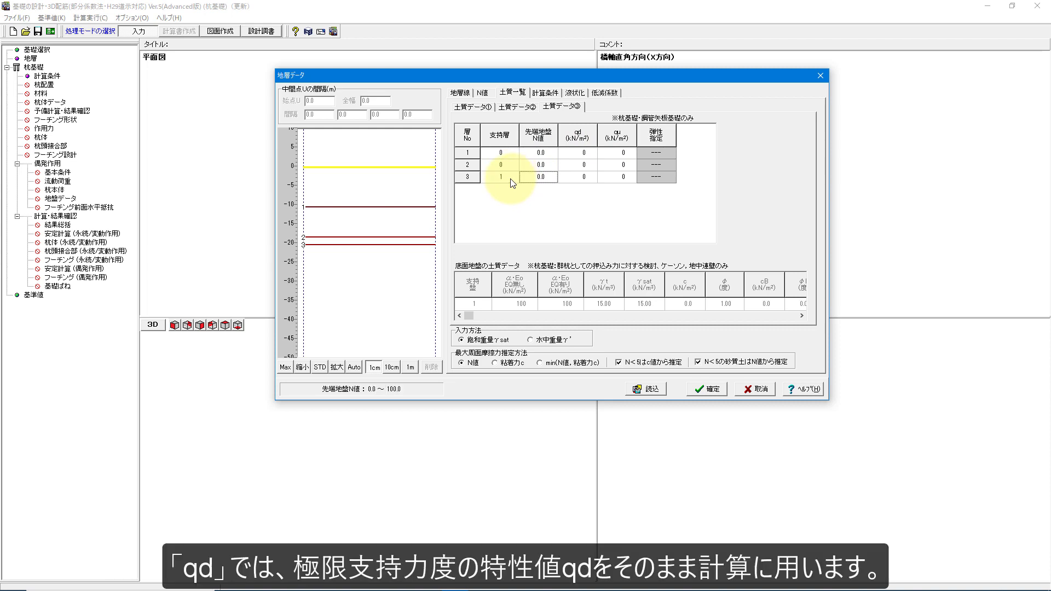
# Set layer 3's tip ground N value (先端地盤N値) to 50 and qd to 8000 kN/m², and accept the soil layer data
pyautogui.write('50')
pyautogui.press('Return')
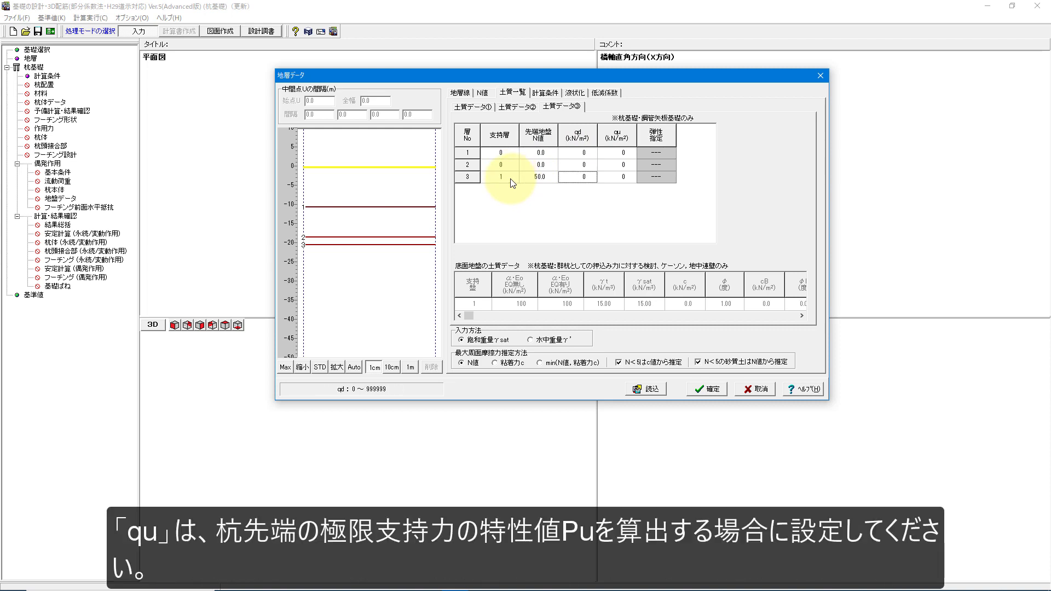
pyautogui.write('8000')
pyautogui.press('Return')
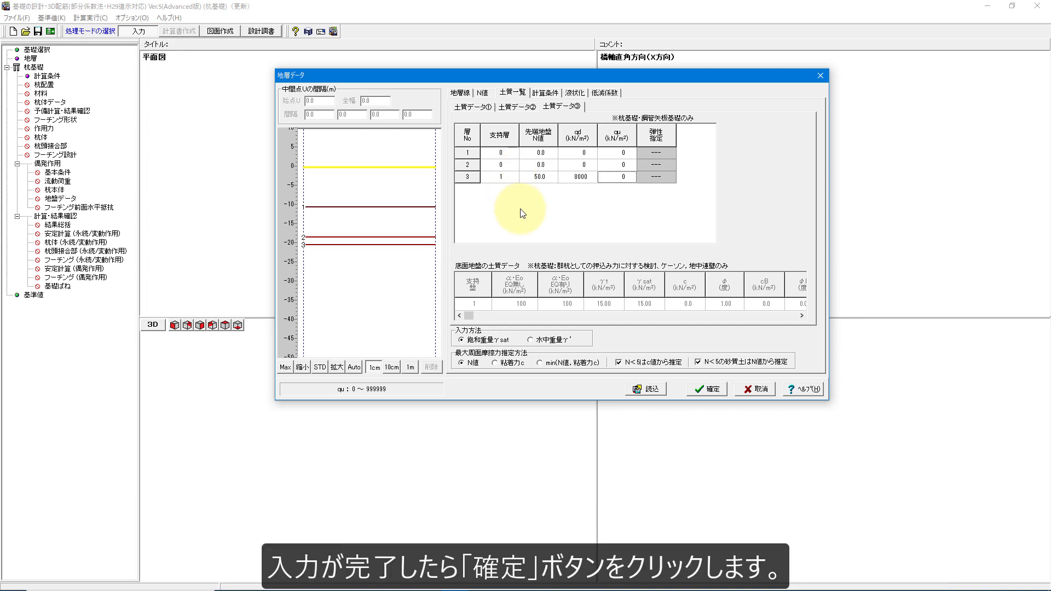
pyautogui.click(706, 388)
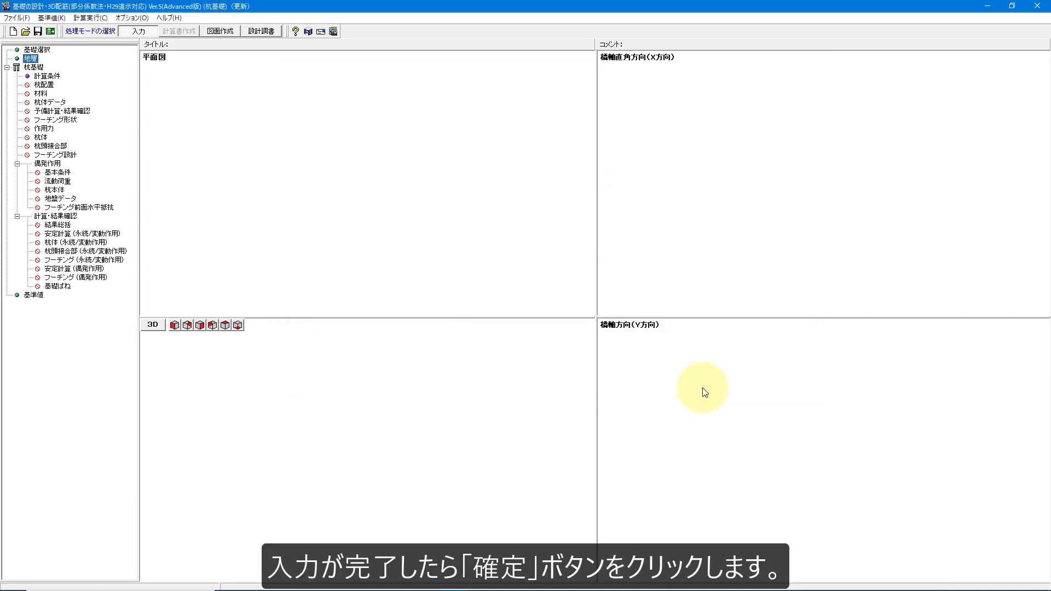
# In 計算条件, disable the 令和2年9月 pile handbook standard and enable the stability calculation and footing check for 偶発作用
pyautogui.click(49, 76)
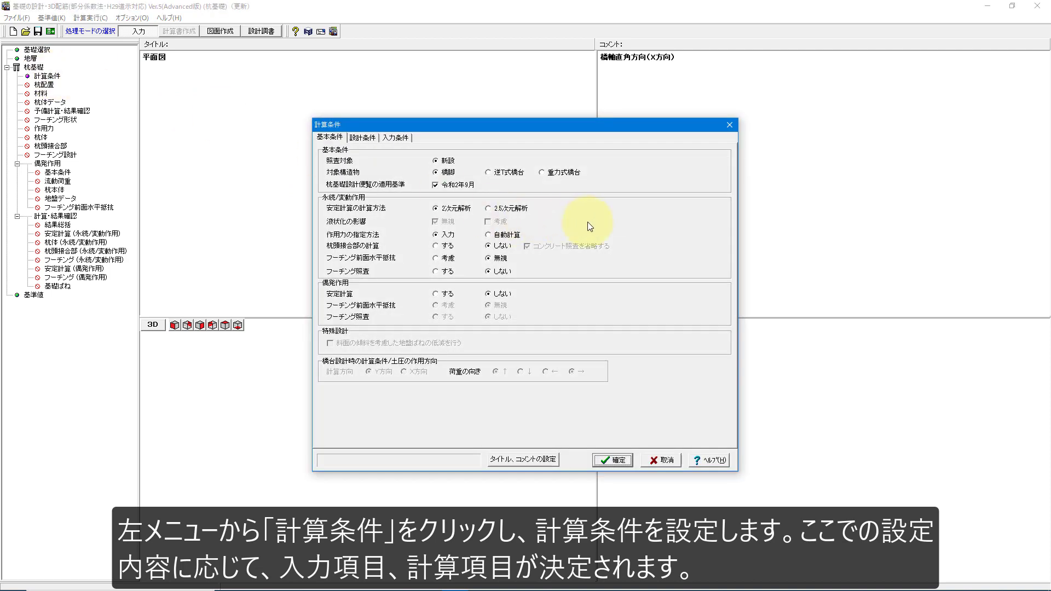
pyautogui.click(328, 138)
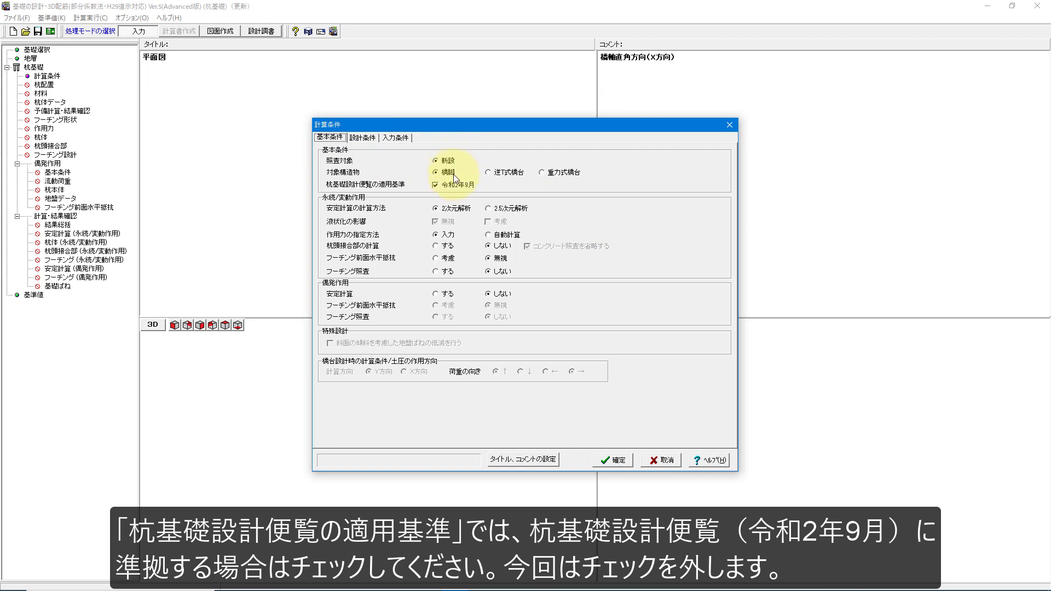
pyautogui.click(461, 189)
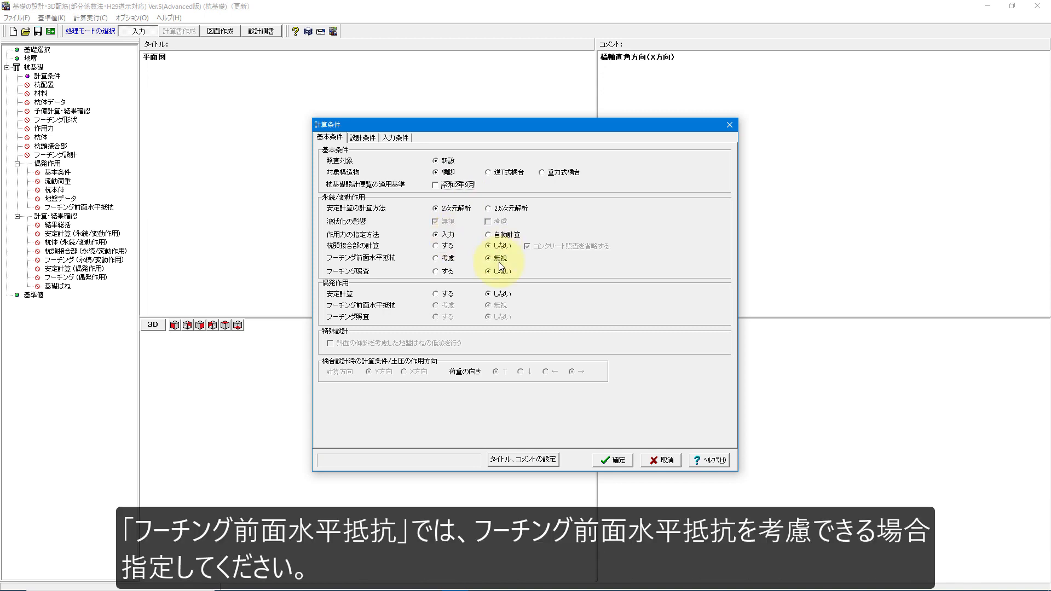
pyautogui.click(446, 296)
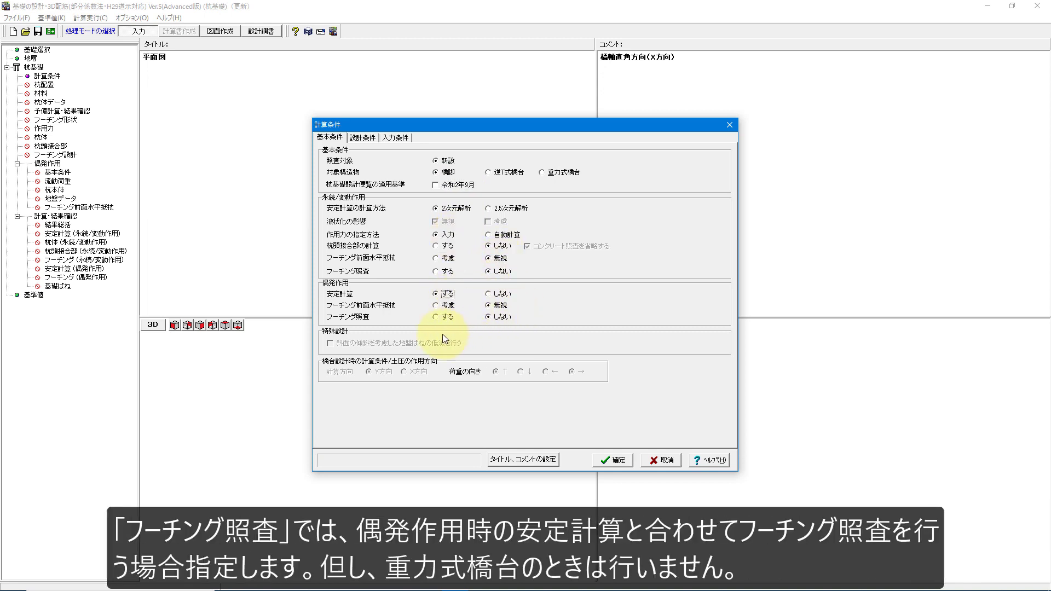
pyautogui.click(446, 318)
# Set the new pile's type (杭種) to 場所打ち杭 in the design conditions
pyautogui.click(362, 137)
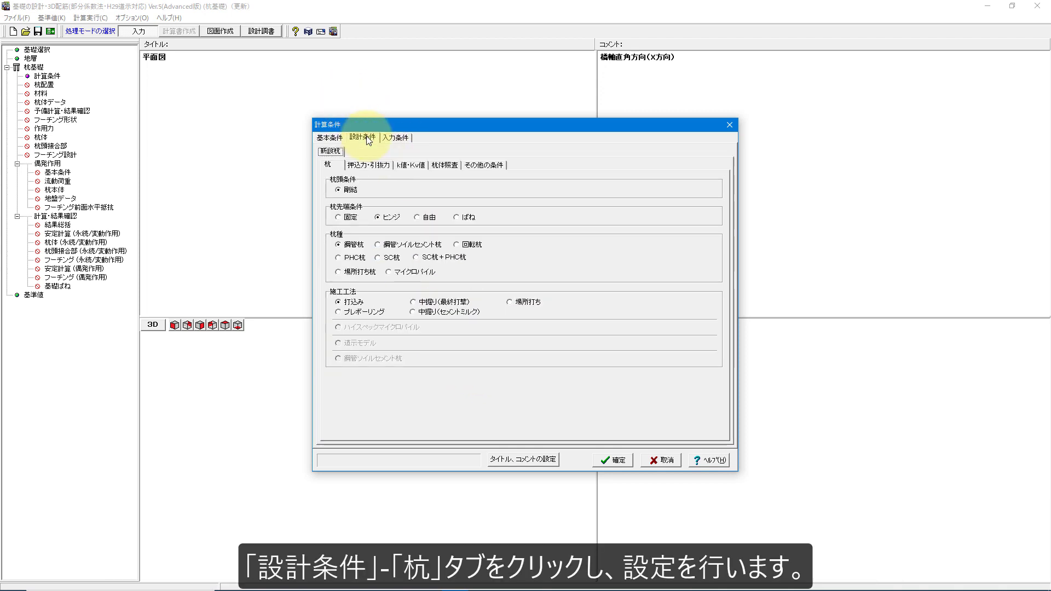
pyautogui.click(331, 165)
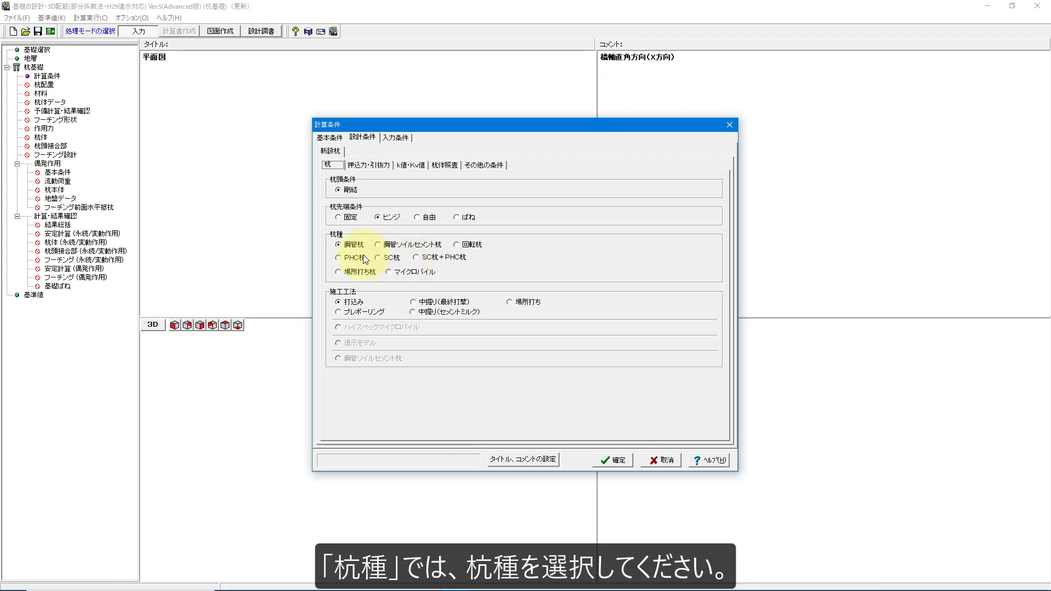
pyautogui.click(361, 272)
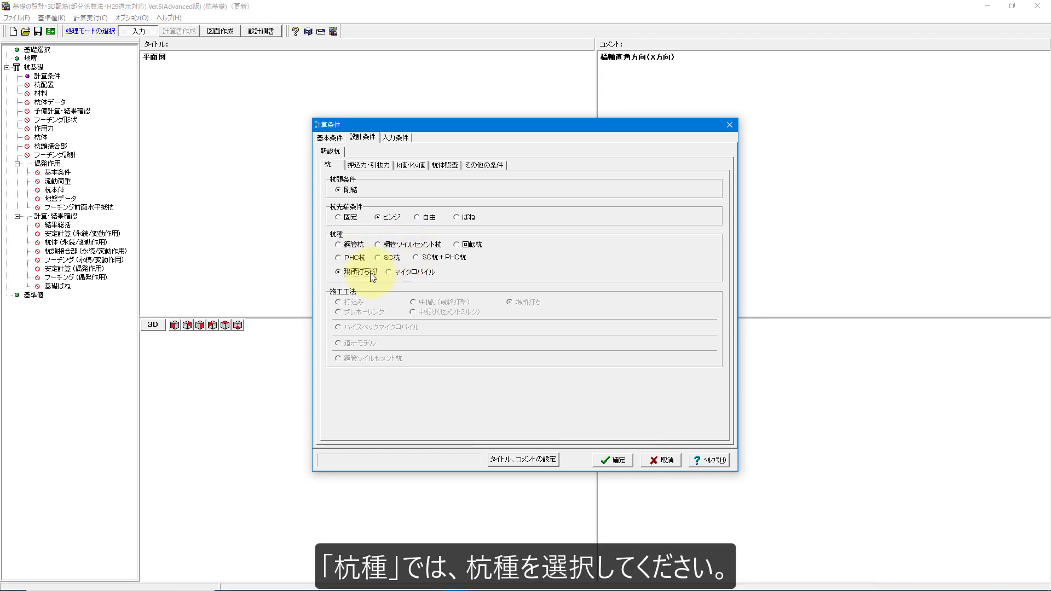
# Set the 極限支持力度の算出方法 to 入力(地層データ), review その他の条件, and accept the calculation conditions
pyautogui.click(375, 165)
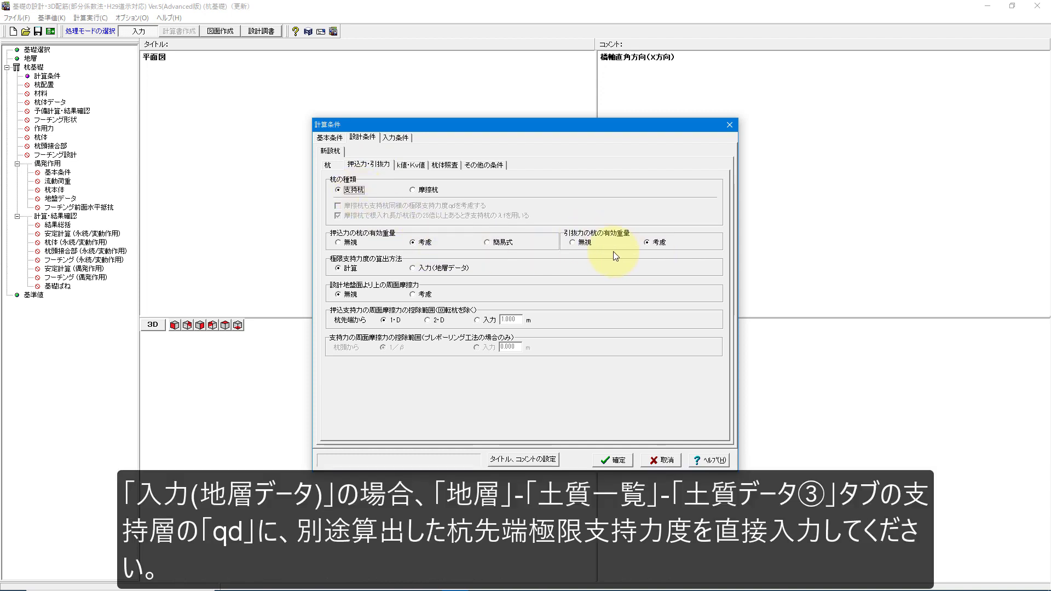
pyautogui.click(448, 267)
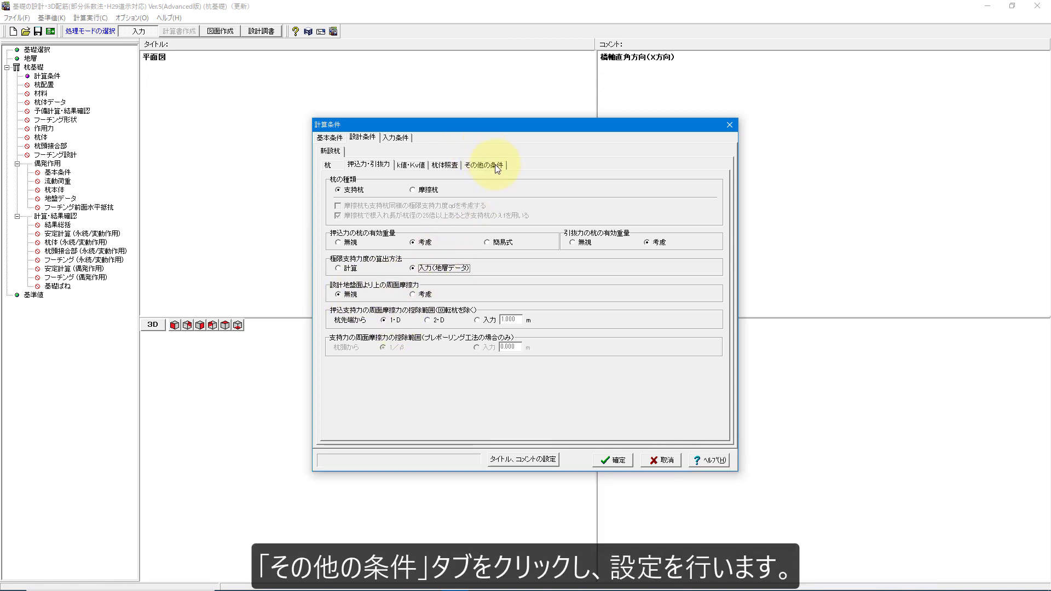
pyautogui.click(495, 166)
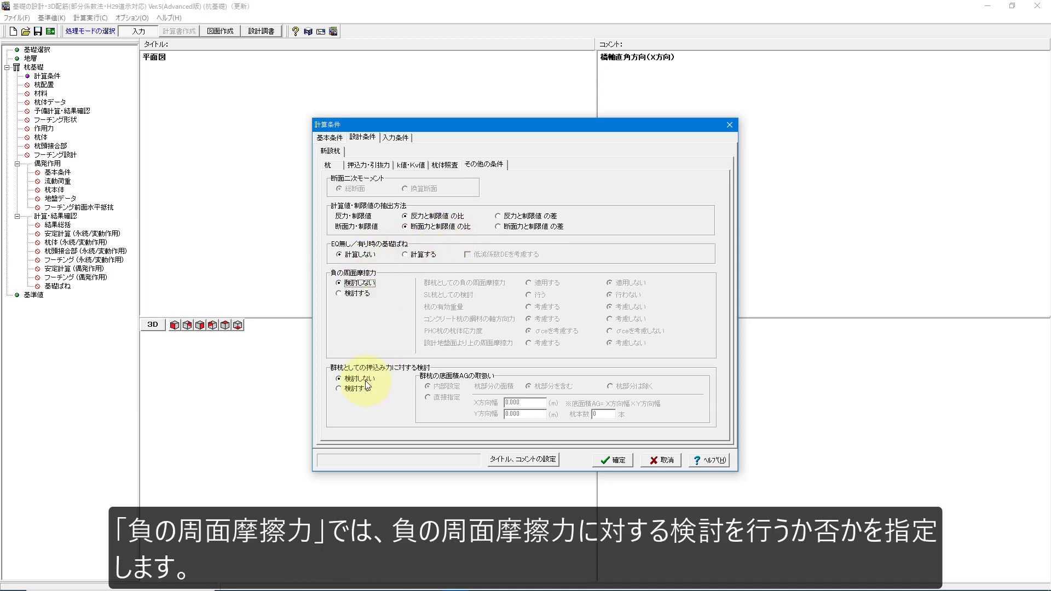
pyautogui.click(613, 459)
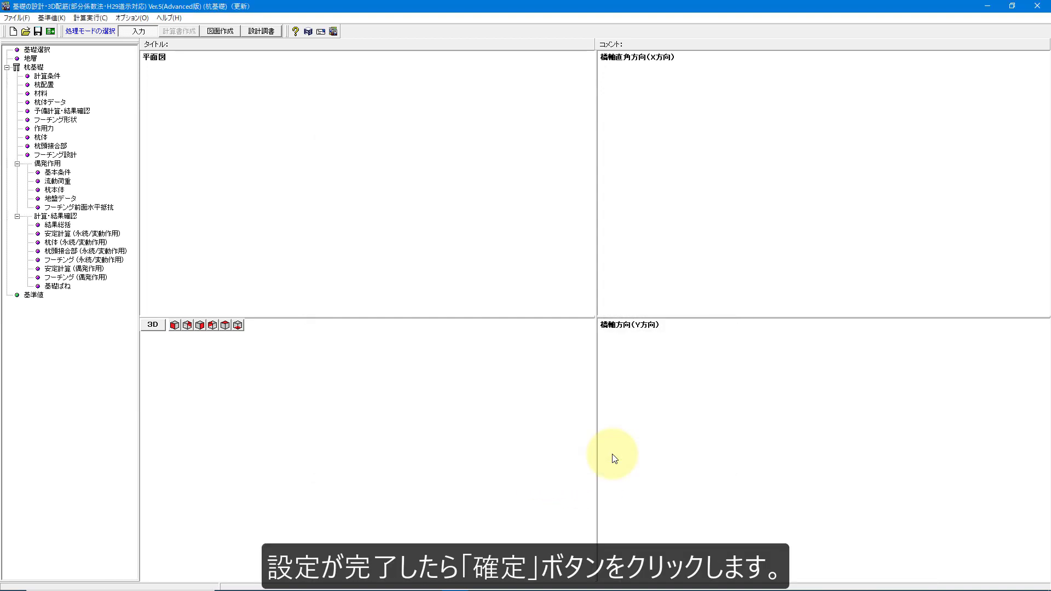
pyautogui.click(672, 449)
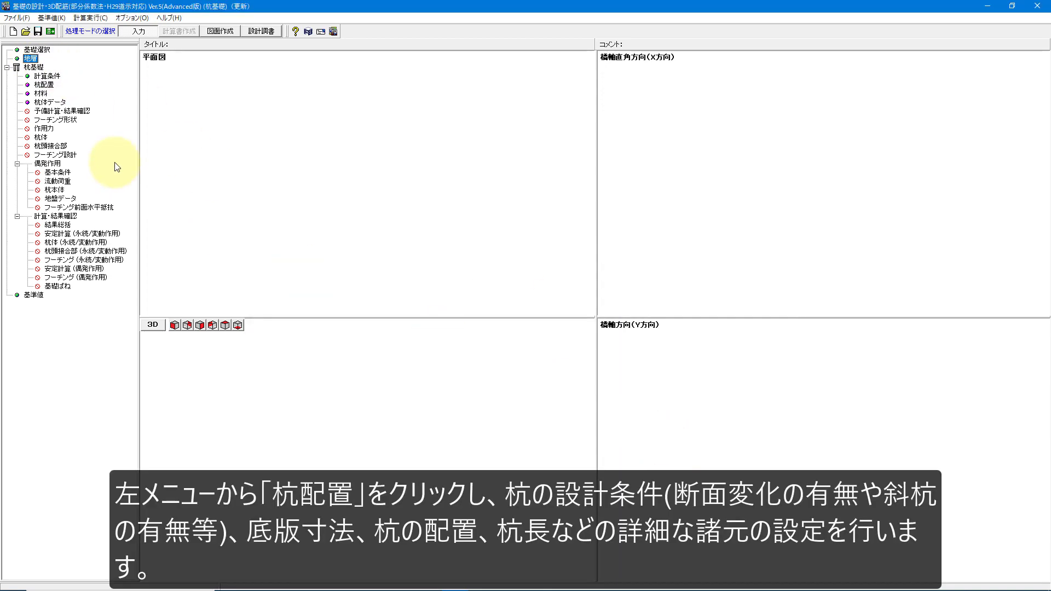
# In 杭配置, set the footing dimensions LX and LY to 8.5 m each and apply them
pyautogui.click(43, 85)
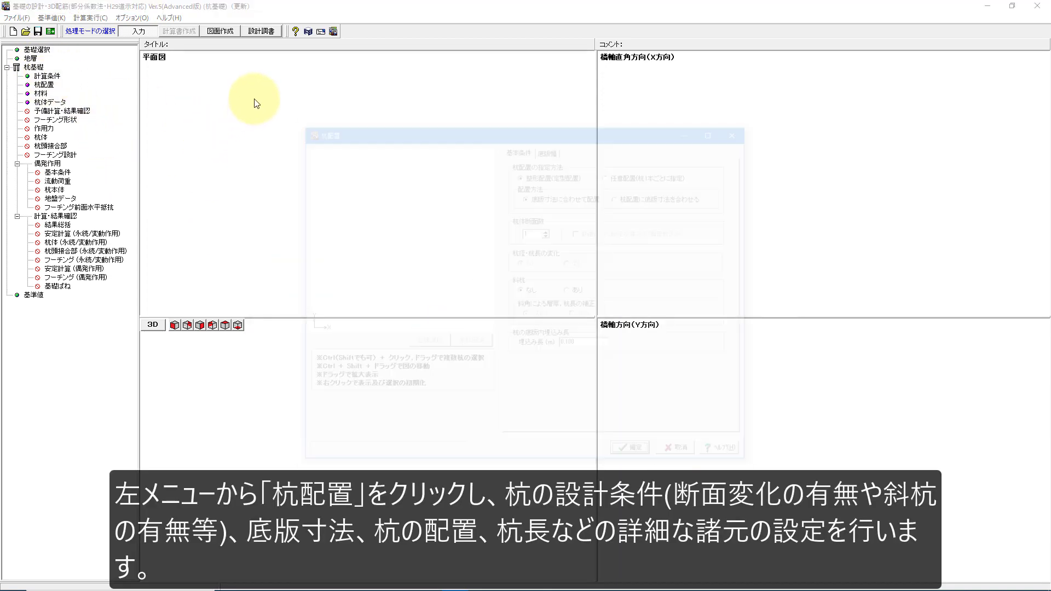
pyautogui.moveTo(466, 134); pyautogui.dragTo(473, 62)
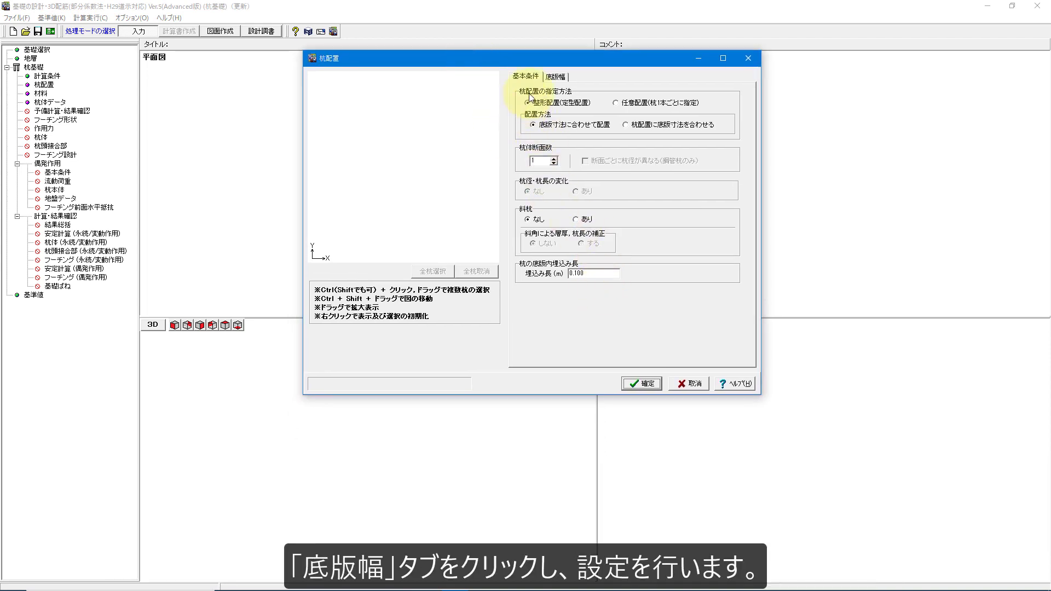
pyautogui.click(556, 76)
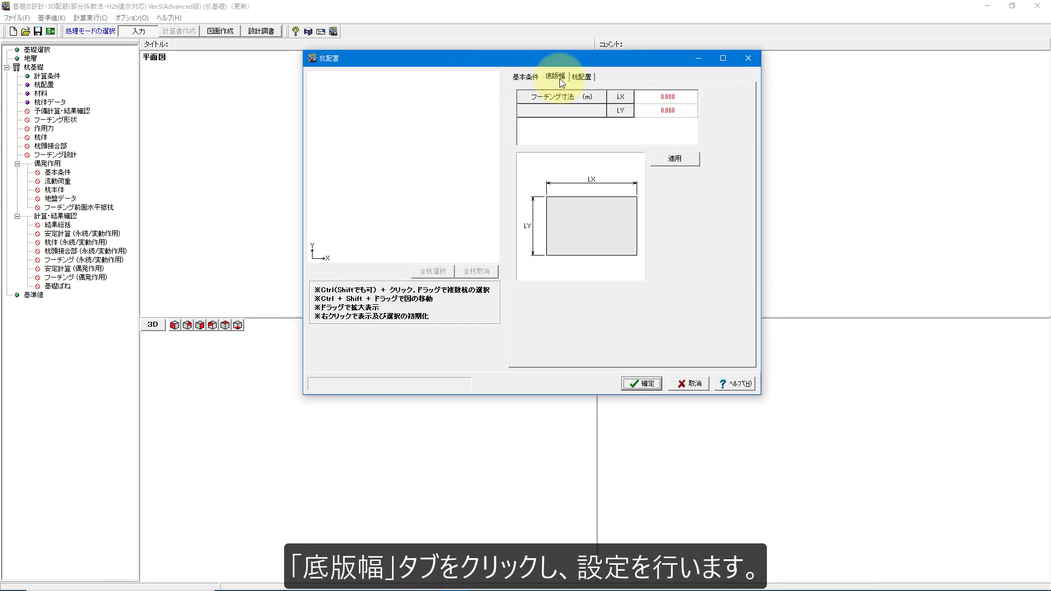
pyautogui.click(665, 97)
pyautogui.write('8.5')
pyautogui.press('Return')
pyautogui.write('8.5')
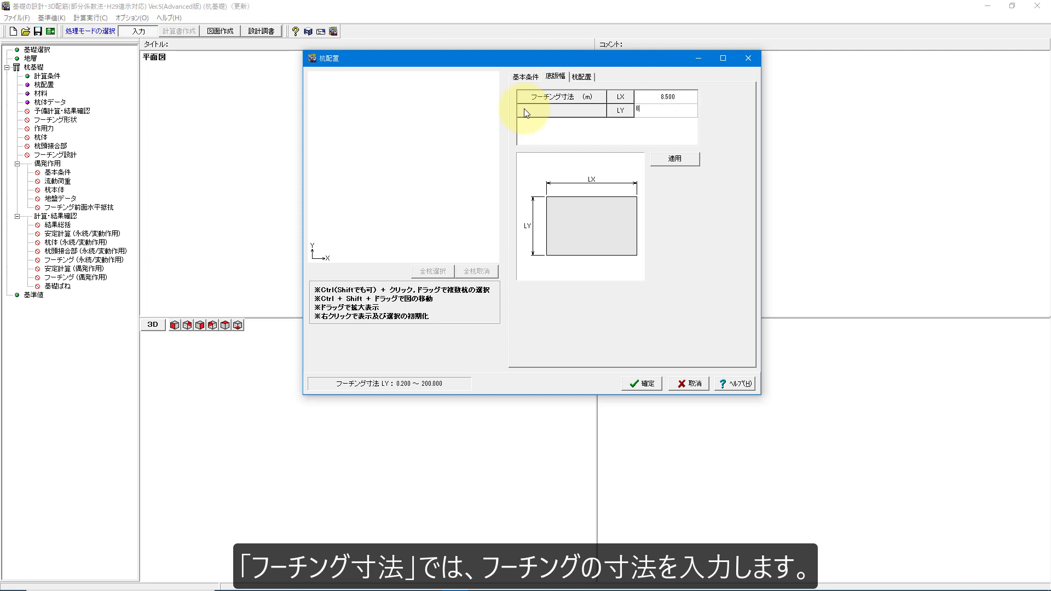
pyautogui.press('Return')
pyautogui.click(657, 162)
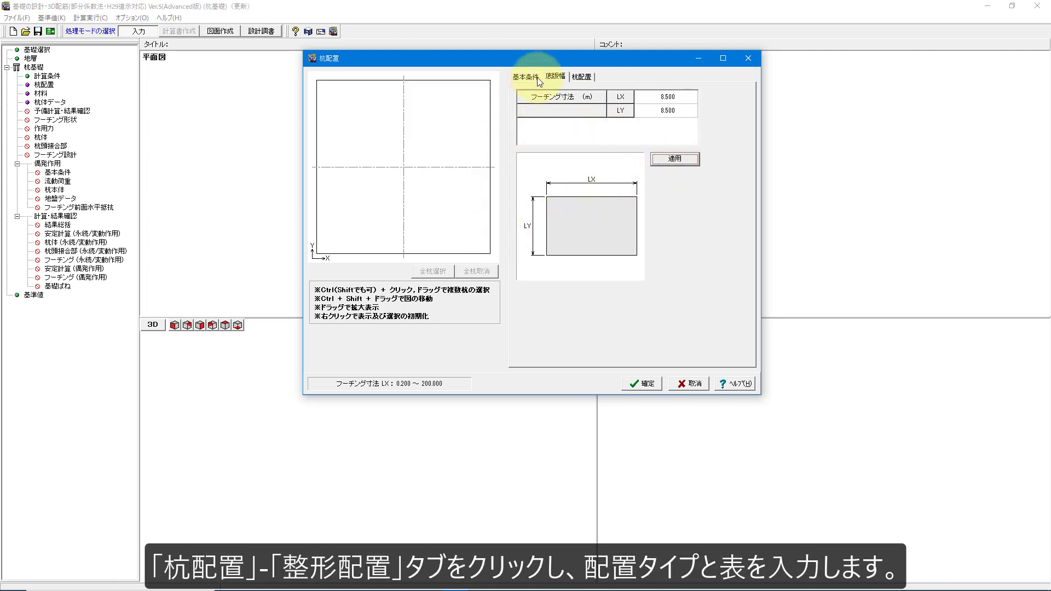
# Set the minimum pile spacing DP to 3.05 m and the pile edge distances DLX and DLY to 1.2 m
pyautogui.click(586, 79)
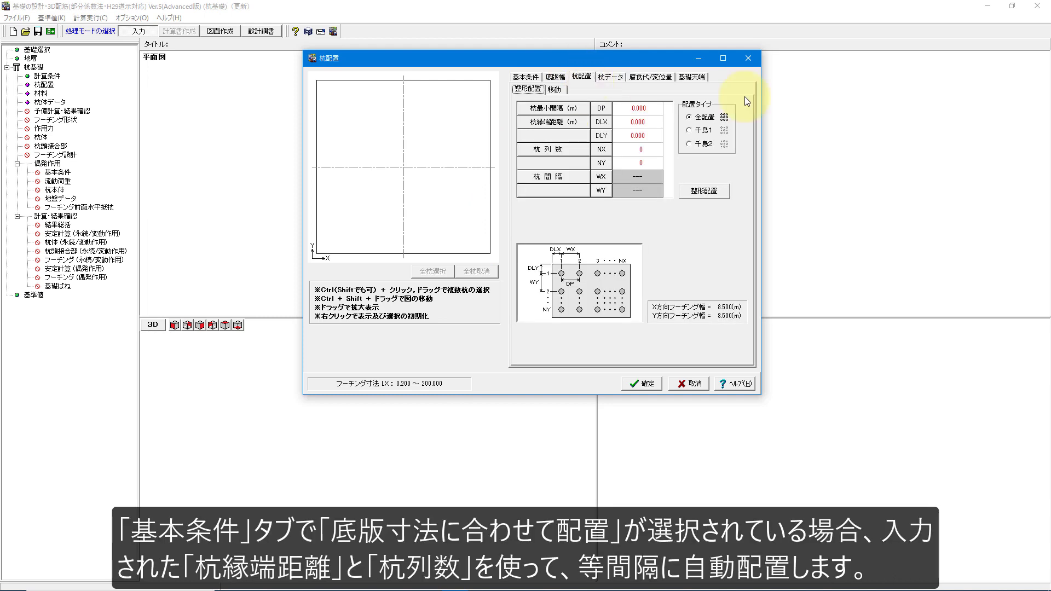
pyautogui.click(542, 107)
pyautogui.write('3.05')
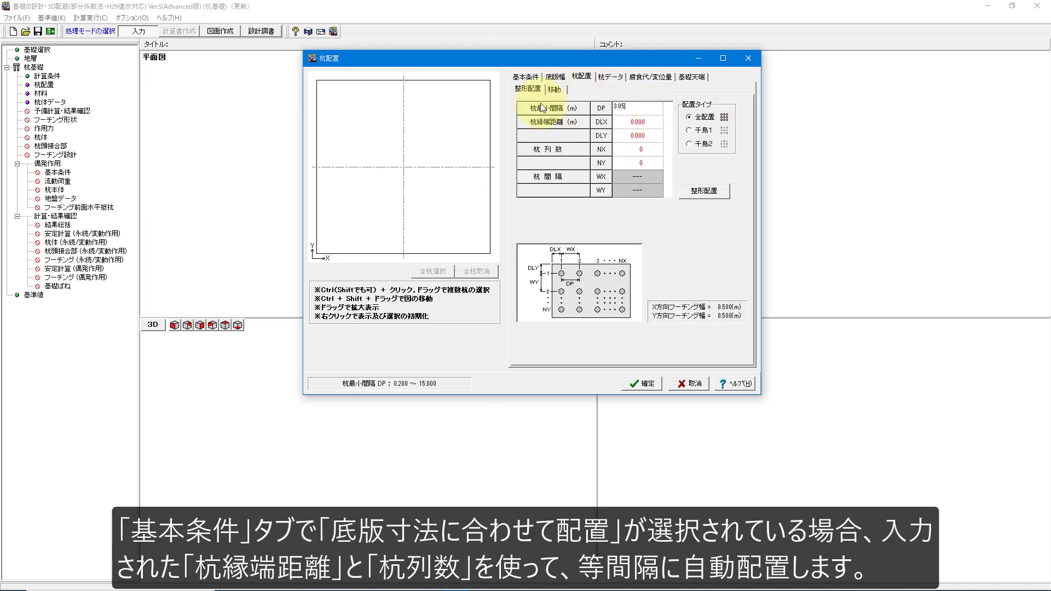
pyautogui.press('Return')
pyautogui.write('1.2')
pyautogui.press('Return')
pyautogui.write('1.2')
pyautogui.press('Return')
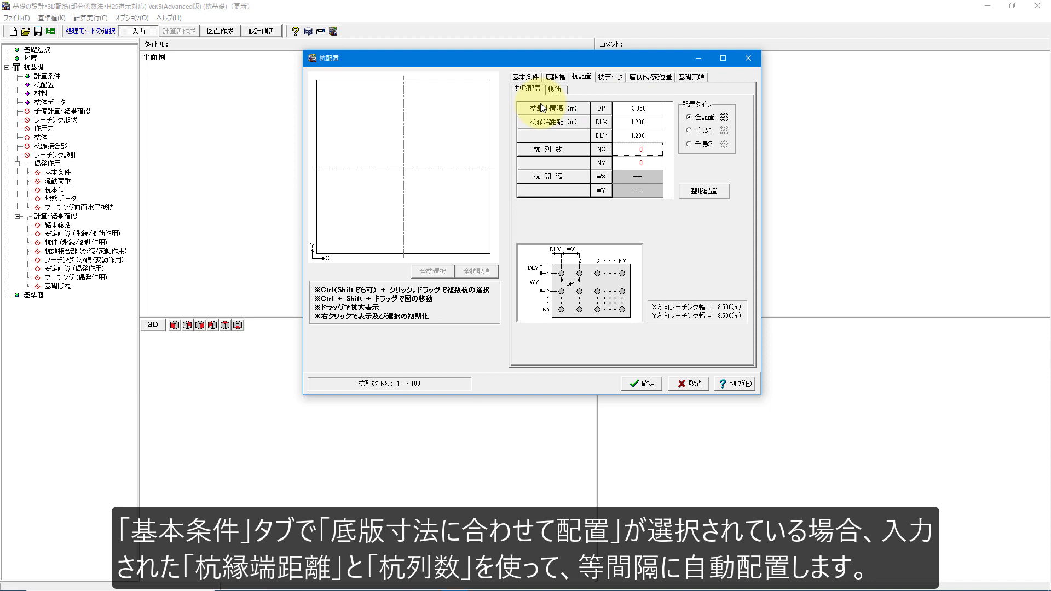
# Set the pile row counts NX and NY to 3 and generate the regular layout with the 全配置 type
pyautogui.write('3')
pyautogui.press('Return')
pyautogui.write('3')
pyautogui.press('Return')
pyautogui.click(712, 119)
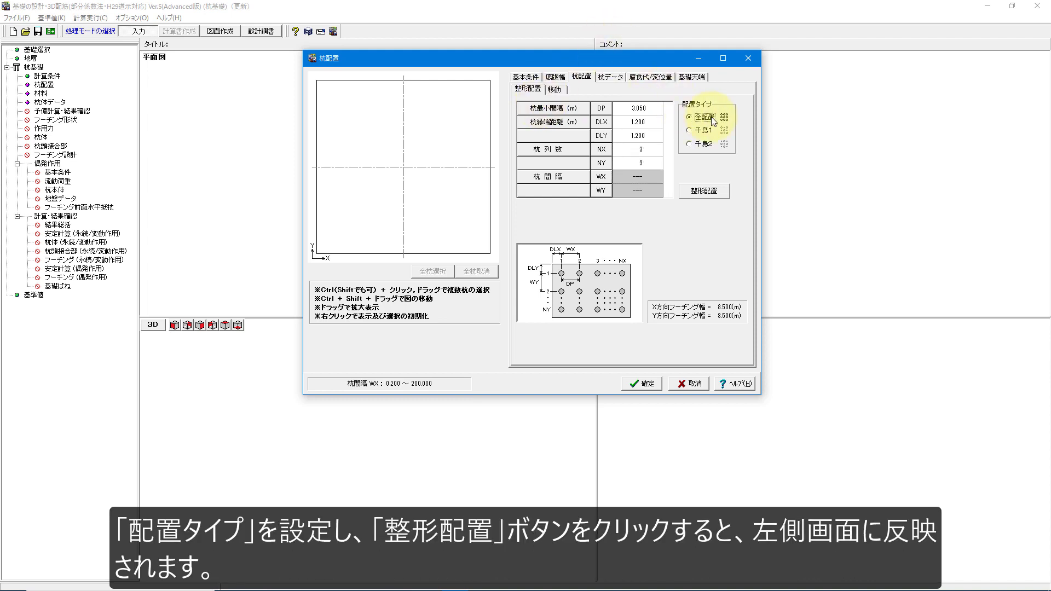
pyautogui.click(698, 191)
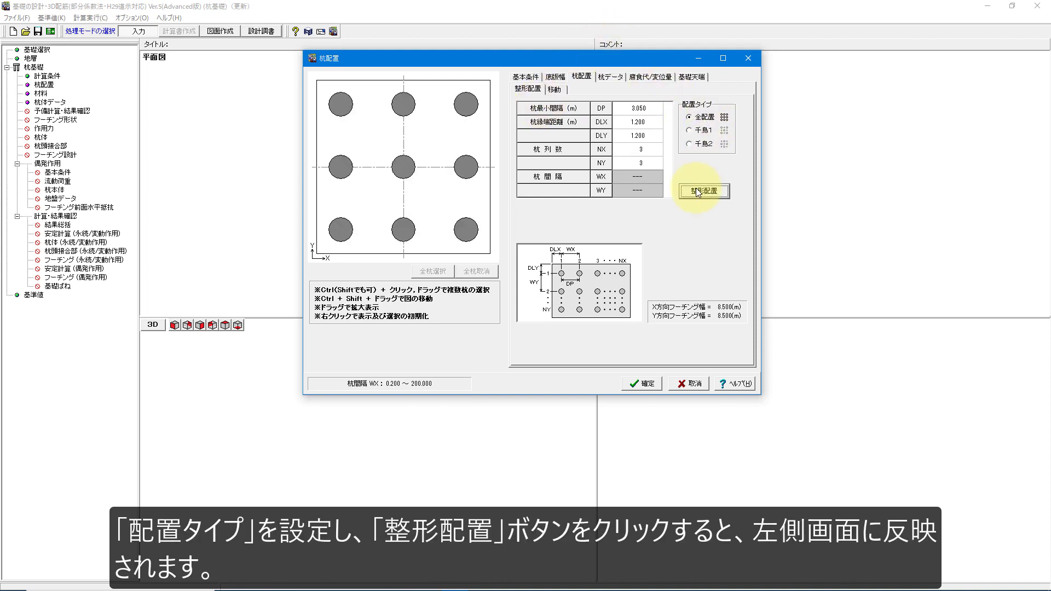
# Set the cast-in-place pile's outer diameter to 1.2 m and its design length to 19.9 m, and apply them
pyautogui.click(613, 77)
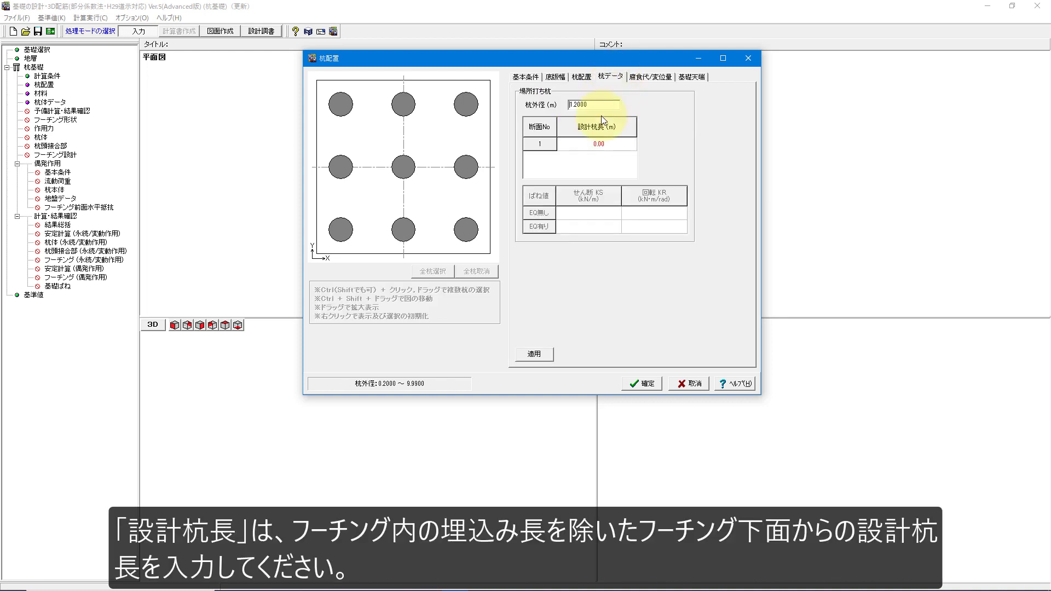
pyautogui.click(623, 144)
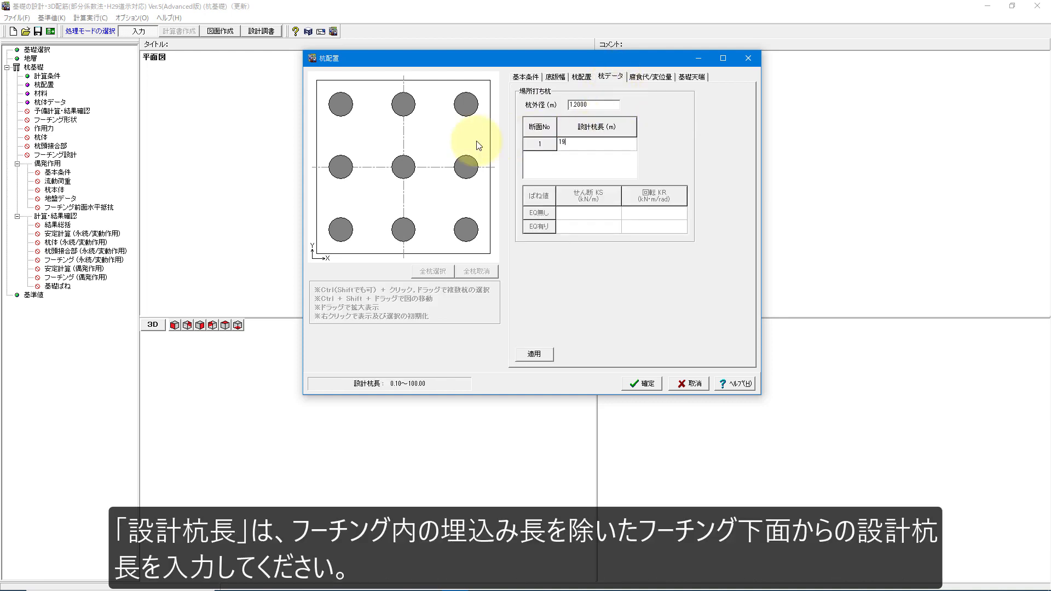
pyautogui.press('Return')
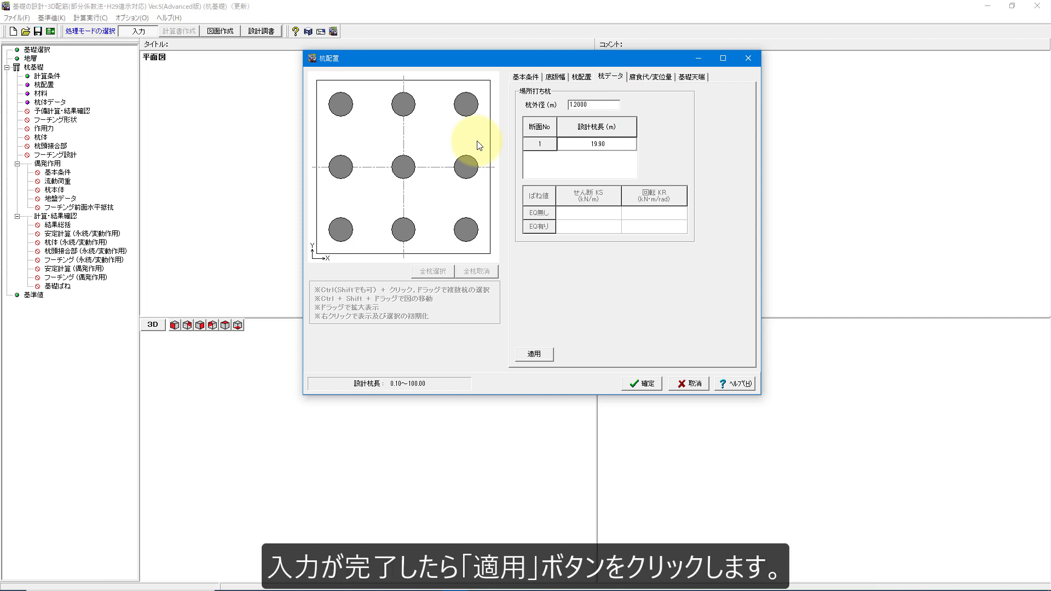
pyautogui.click(548, 356)
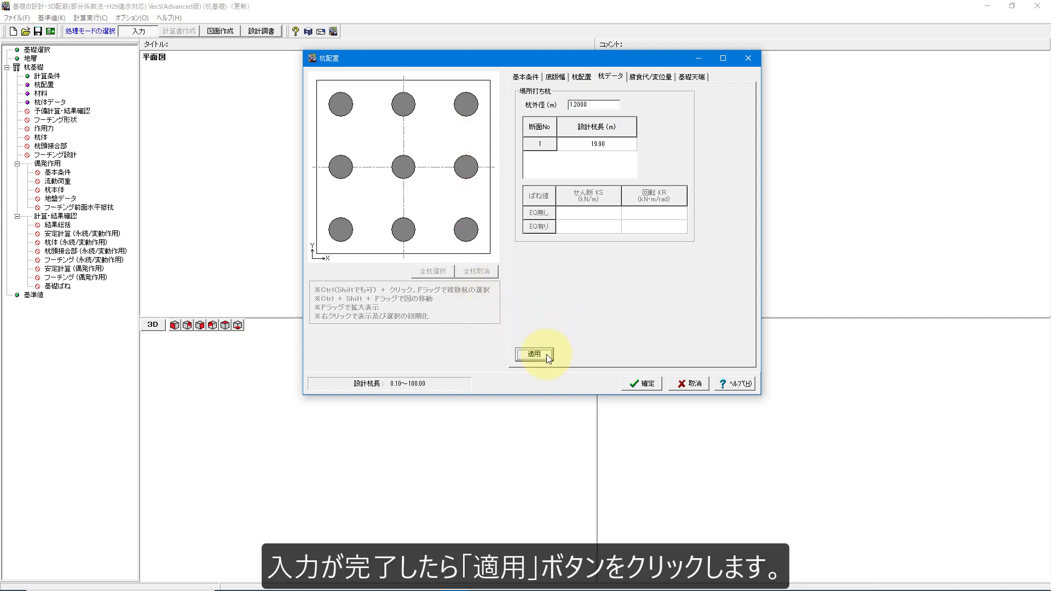
# Calculate the horizontal displacement limits dd using 標準貫入試験とその他の試験の場合 as the estimation method, and accept the pile arrangement
pyautogui.click(667, 78)
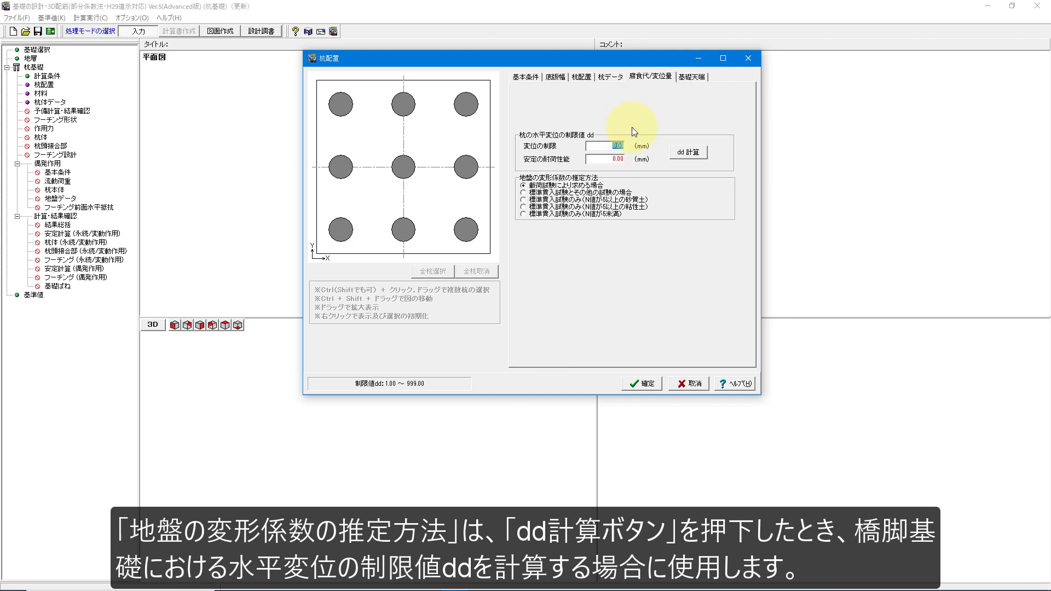
pyautogui.click(577, 194)
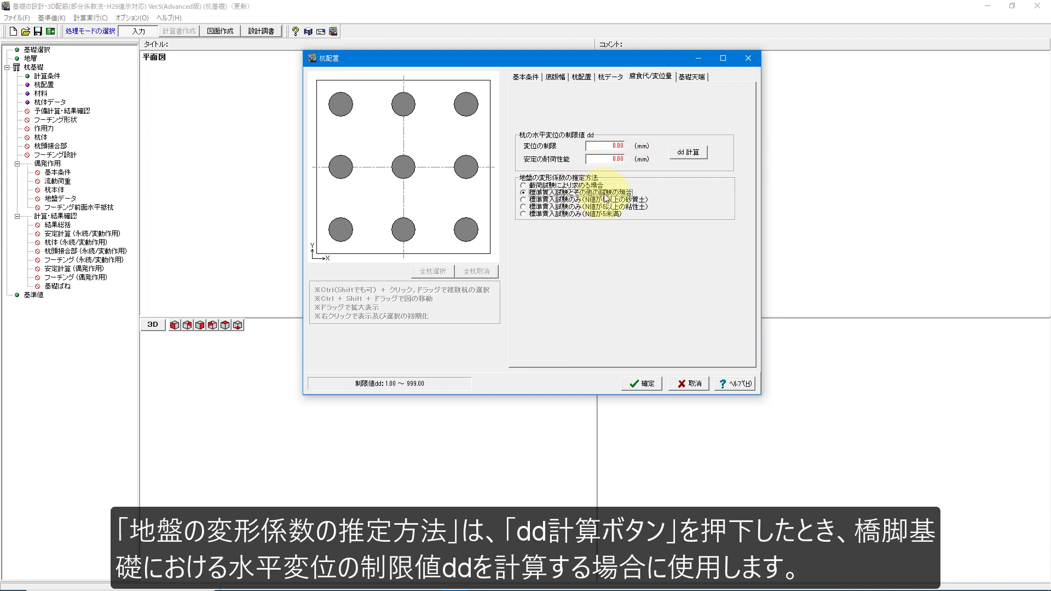
pyautogui.click(689, 153)
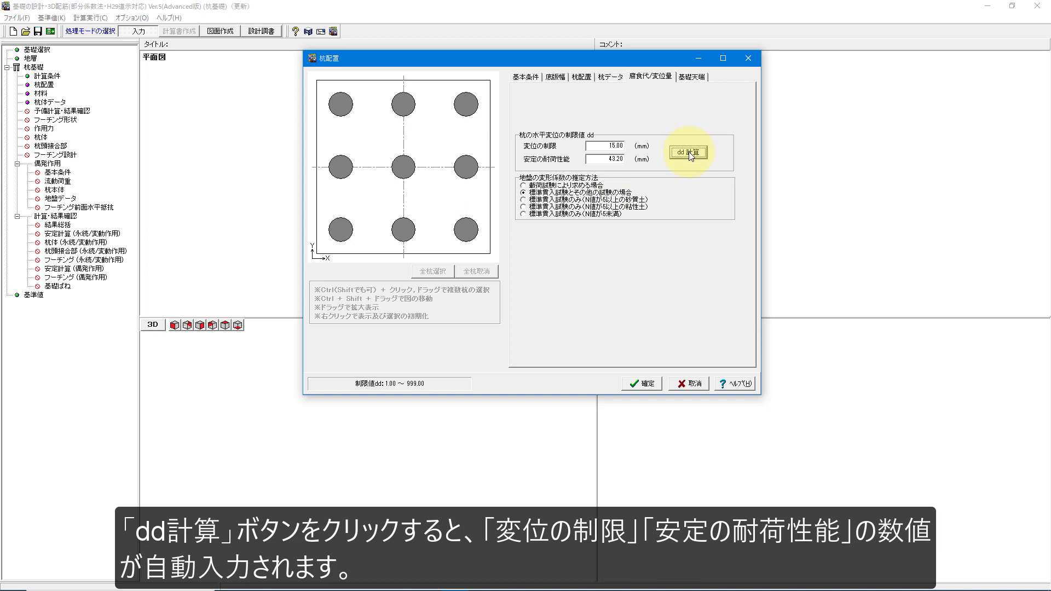
pyautogui.click(648, 383)
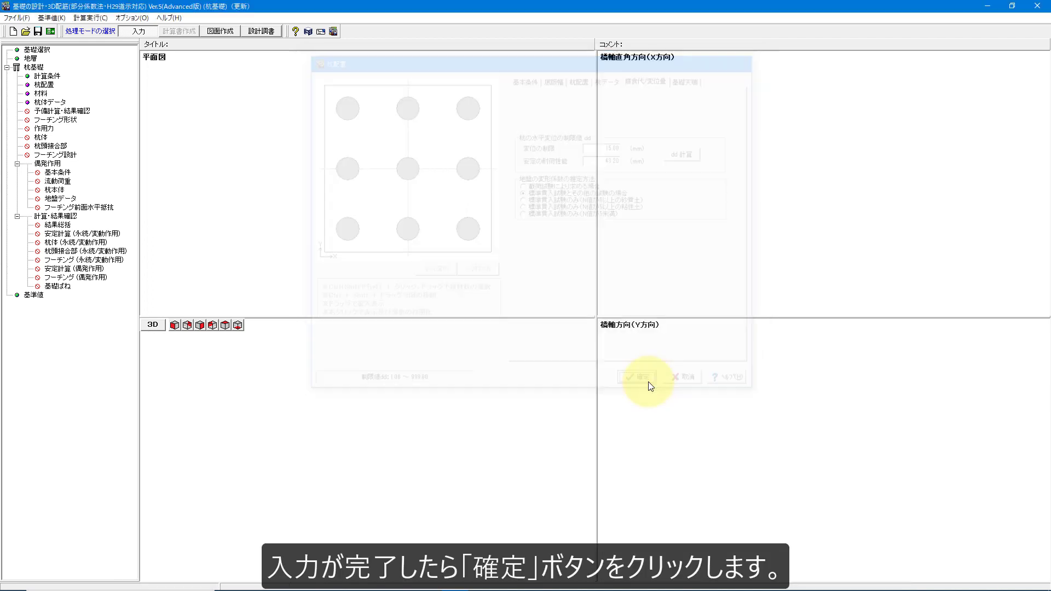
# Set the overburden soil unit weights in the material data to 18.0 kN/m³ wet and 18.8 kN/m³ saturated, and accept them
pyautogui.click(43, 94)
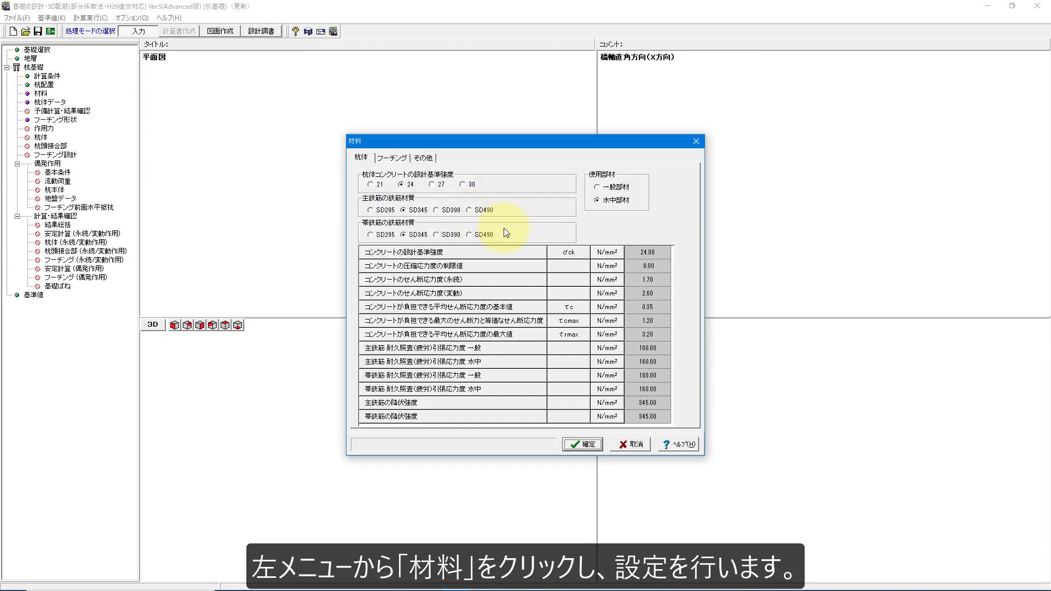
pyautogui.click(424, 158)
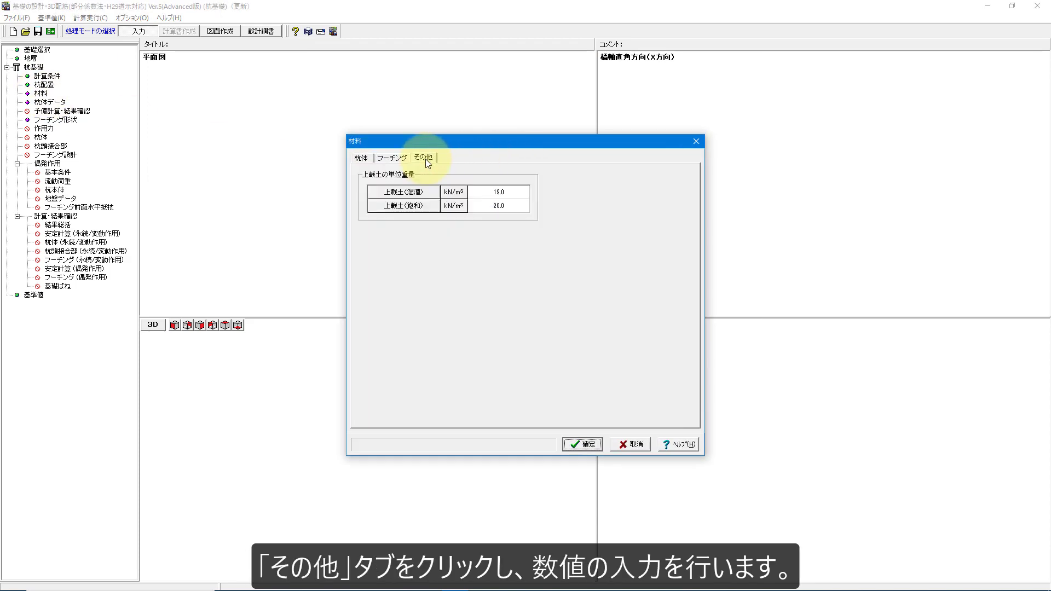
pyautogui.click(498, 191)
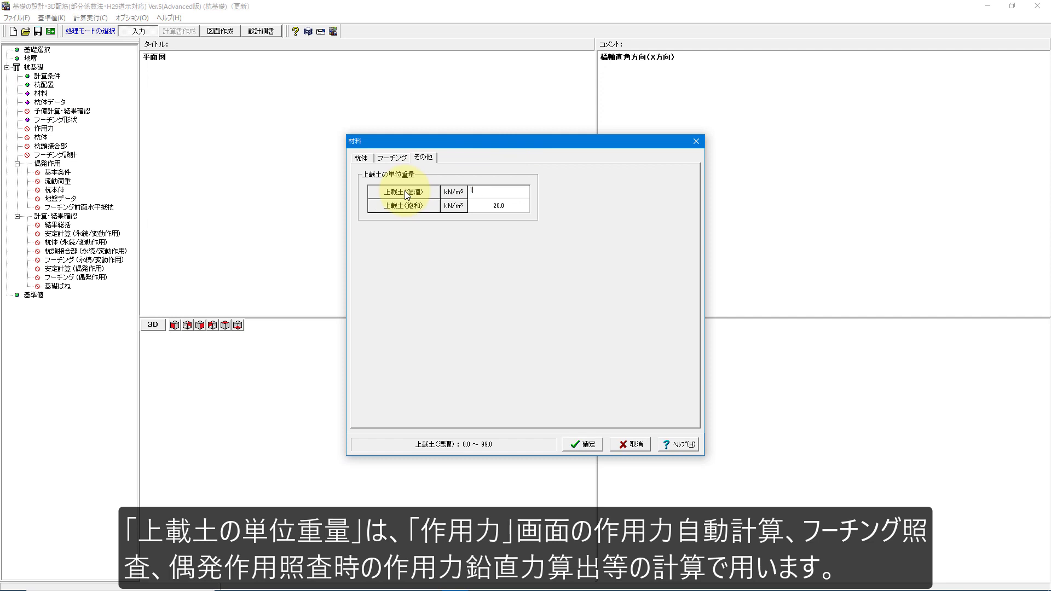
pyautogui.press('Return')
pyautogui.write('18.8')
pyautogui.press('Return')
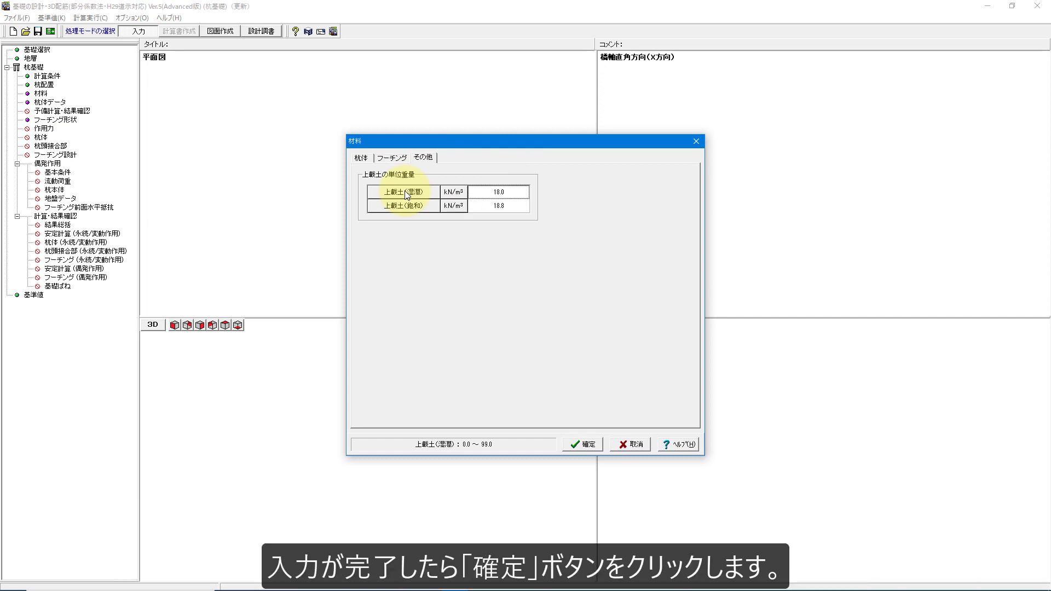
pyautogui.click(587, 444)
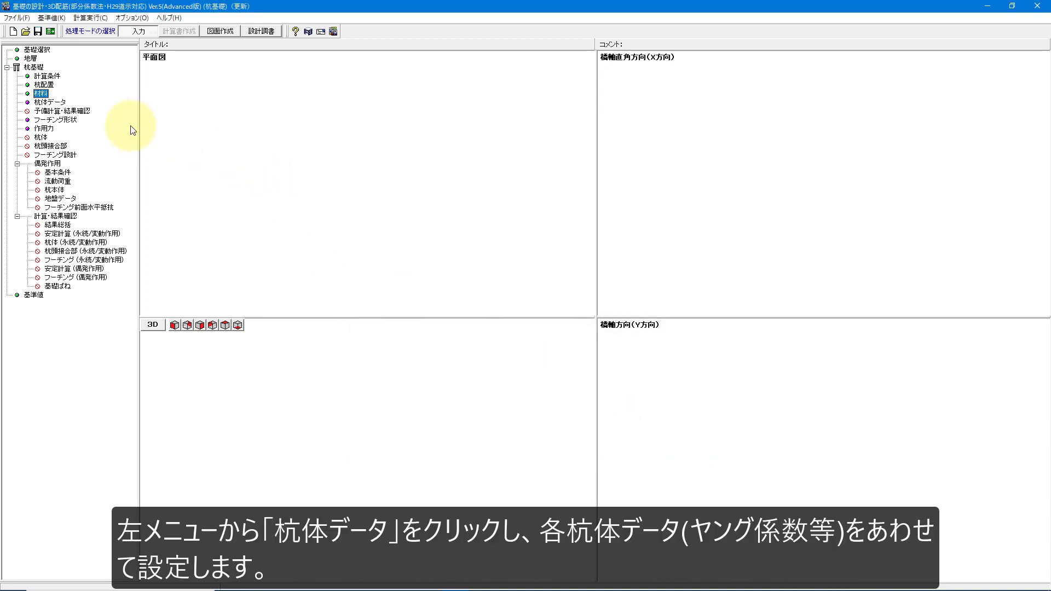
# Accept the pile body data (杭体データ) and the preliminary calculation results (予備計算・結果確認) with their default values
pyautogui.click(62, 104)
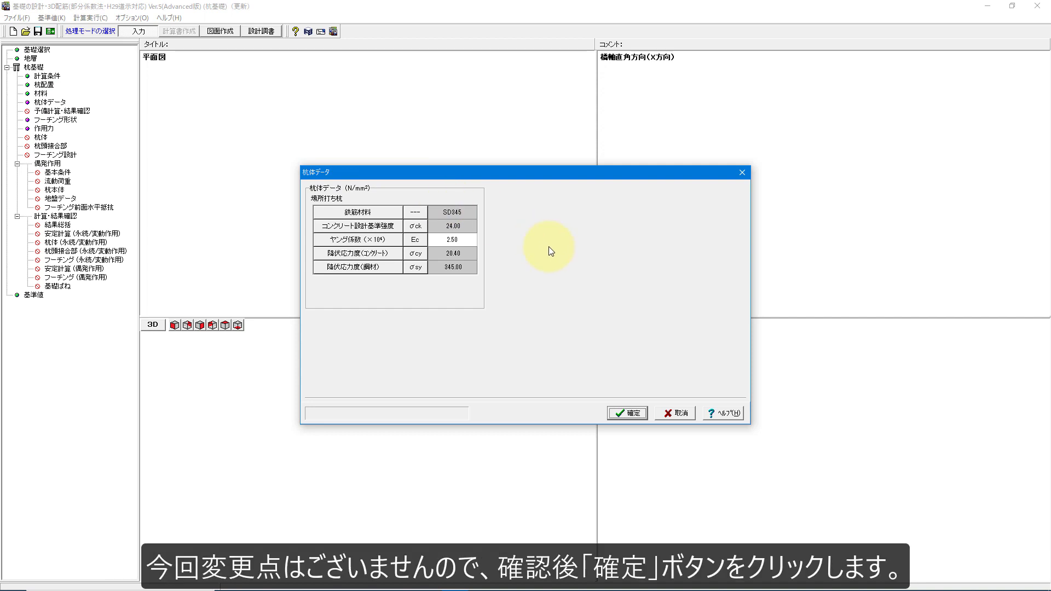
pyautogui.click(628, 414)
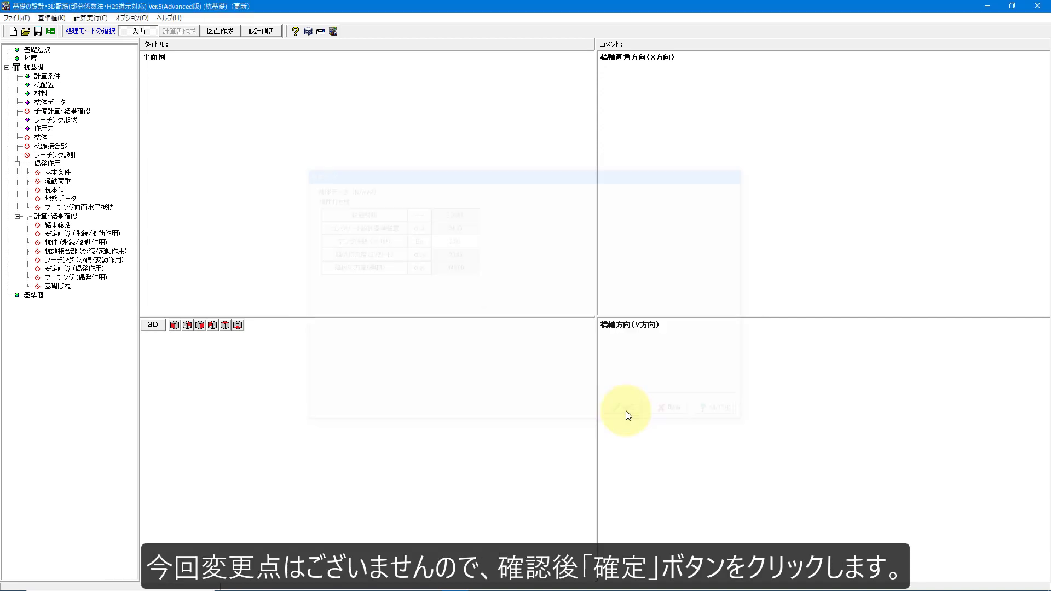
pyautogui.click(82, 113)
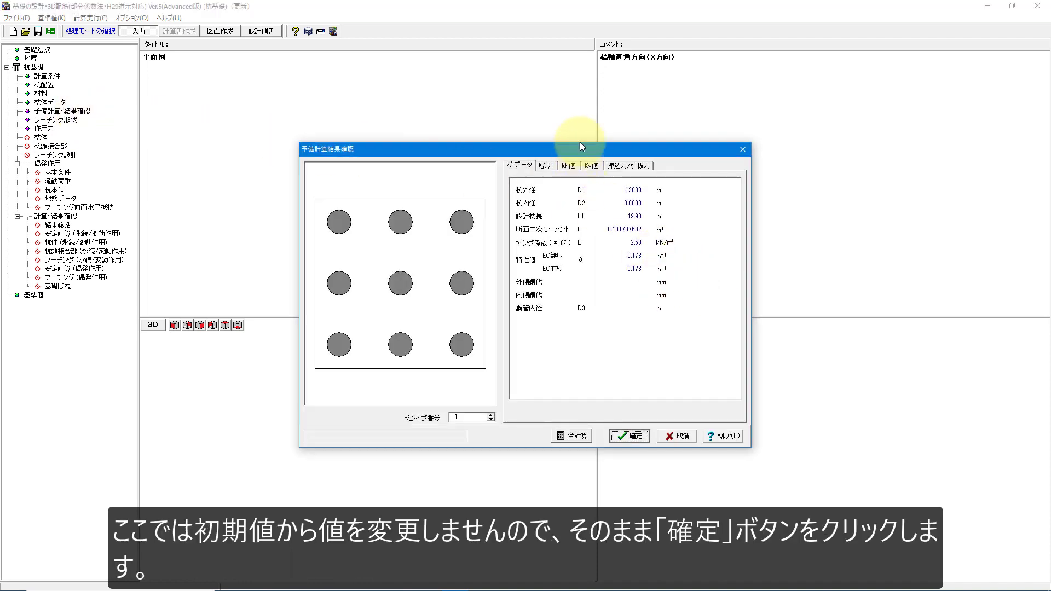
pyautogui.moveTo(579, 133); pyautogui.dragTo(573, 54)
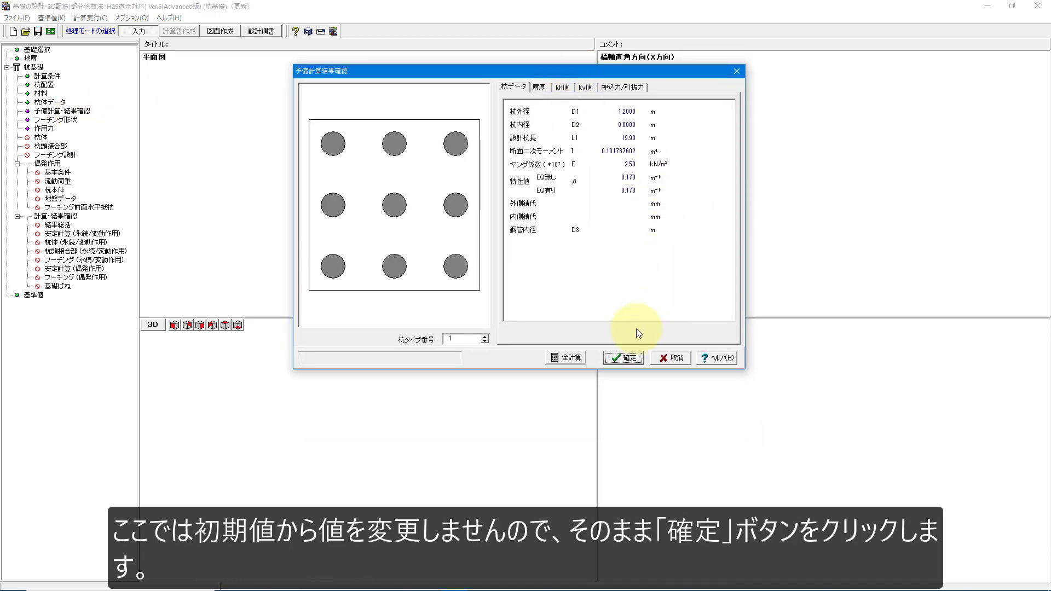
pyautogui.click(625, 358)
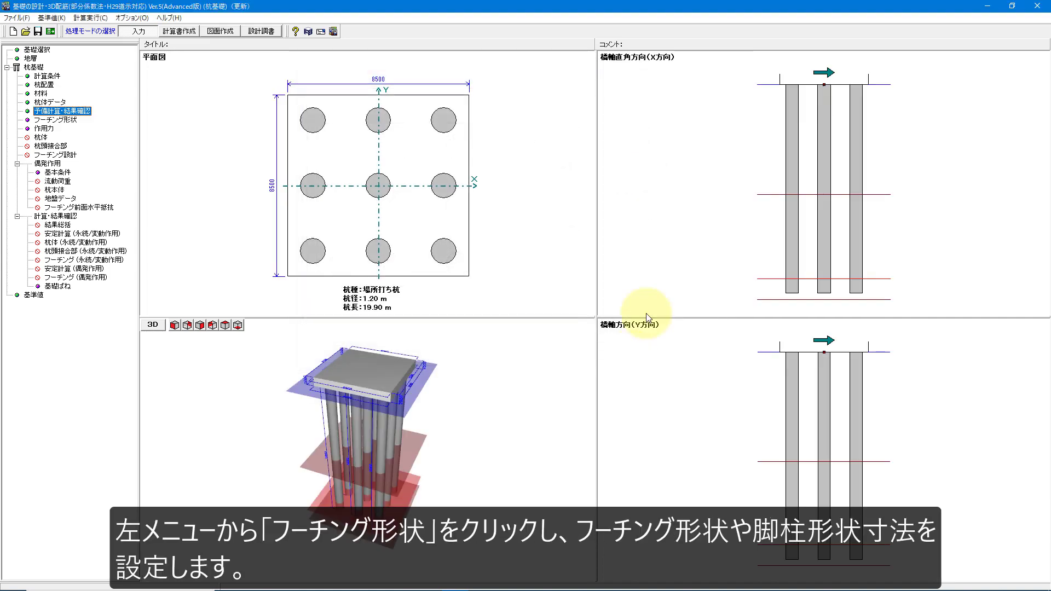
# Set the footing shape's overburden height H1 to 0.5 m and lower footing height H3 to 2.2 m
pyautogui.click(55, 119)
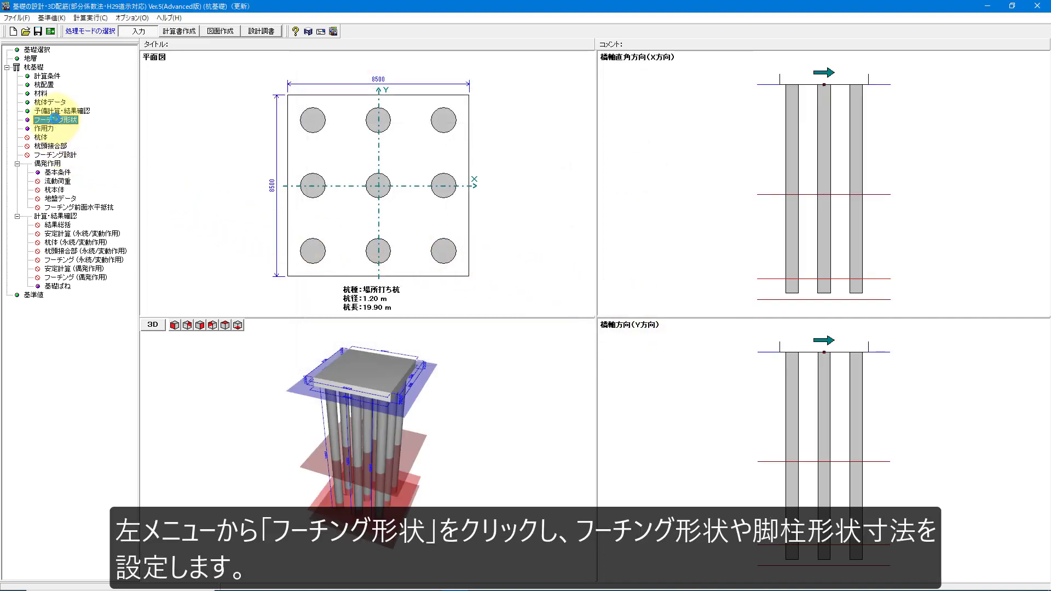
pyautogui.moveTo(557, 126); pyautogui.dragTo(564, 47)
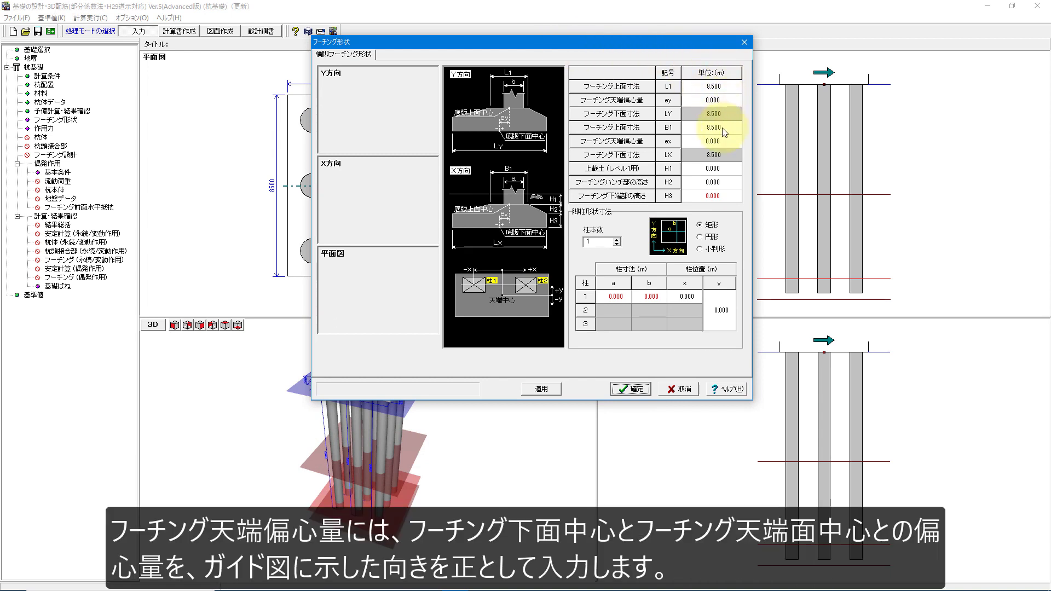
pyautogui.click(730, 169)
pyautogui.write('.5')
pyautogui.press('Return')
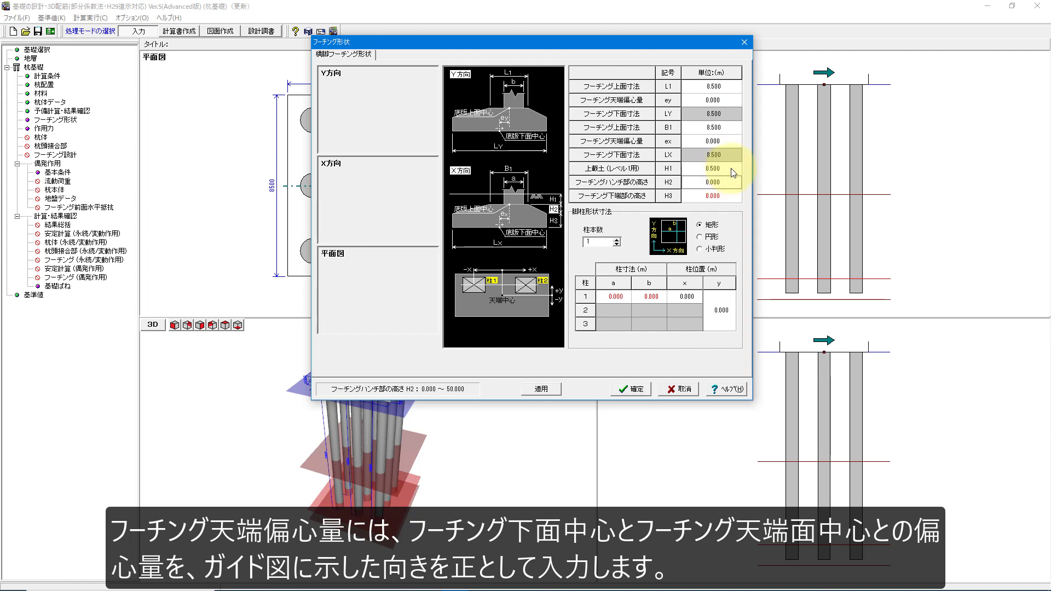
pyautogui.press('Return')
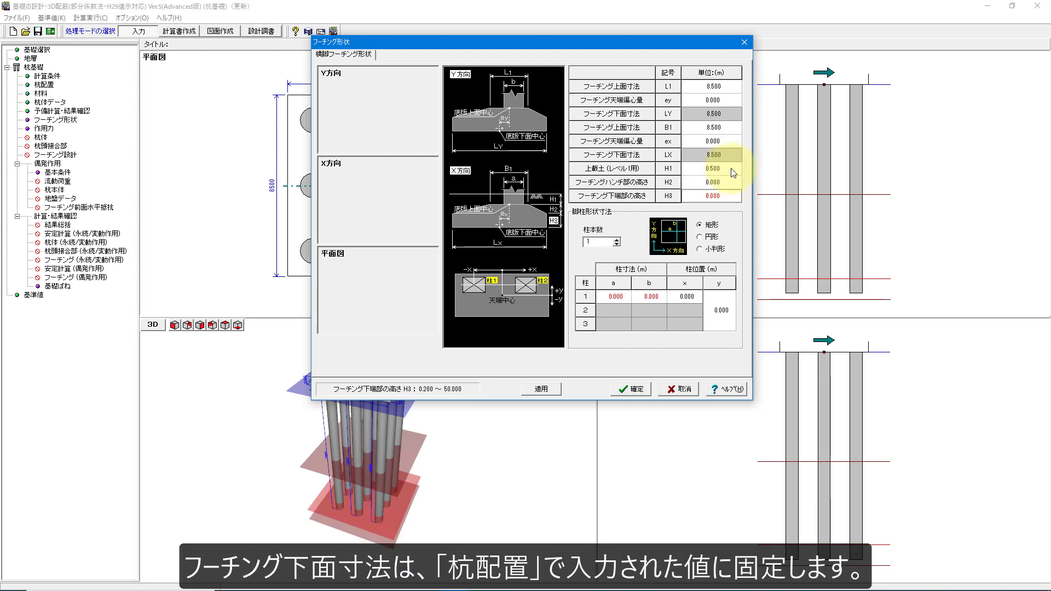
pyautogui.write('2.2')
pyautogui.press('Return')
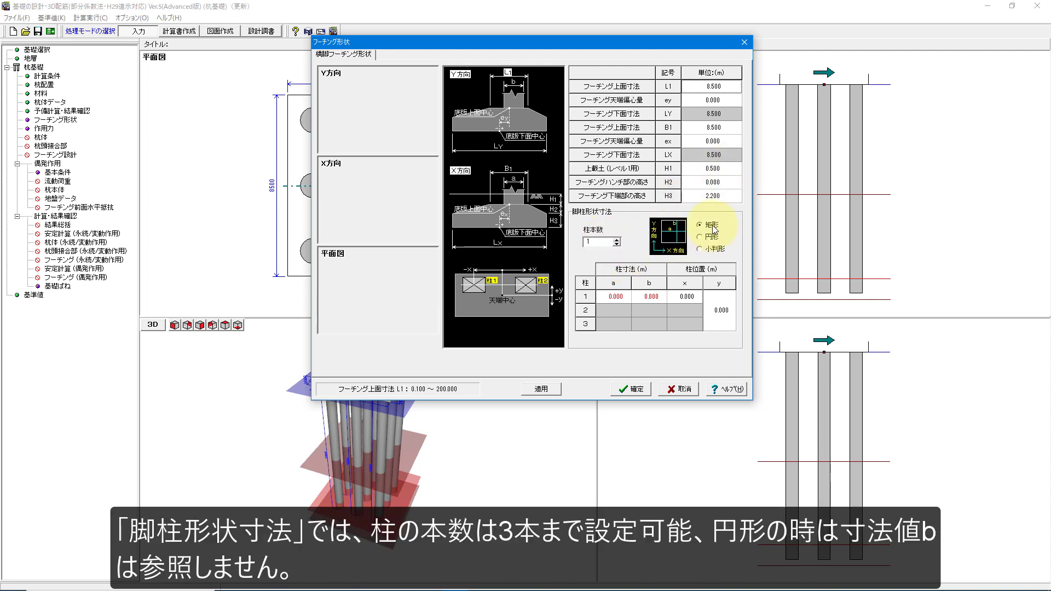
# Set the rectangular column's dimensions a to 4 m and b to 2.5 m, then apply and accept the footing shape
pyautogui.click(613, 296)
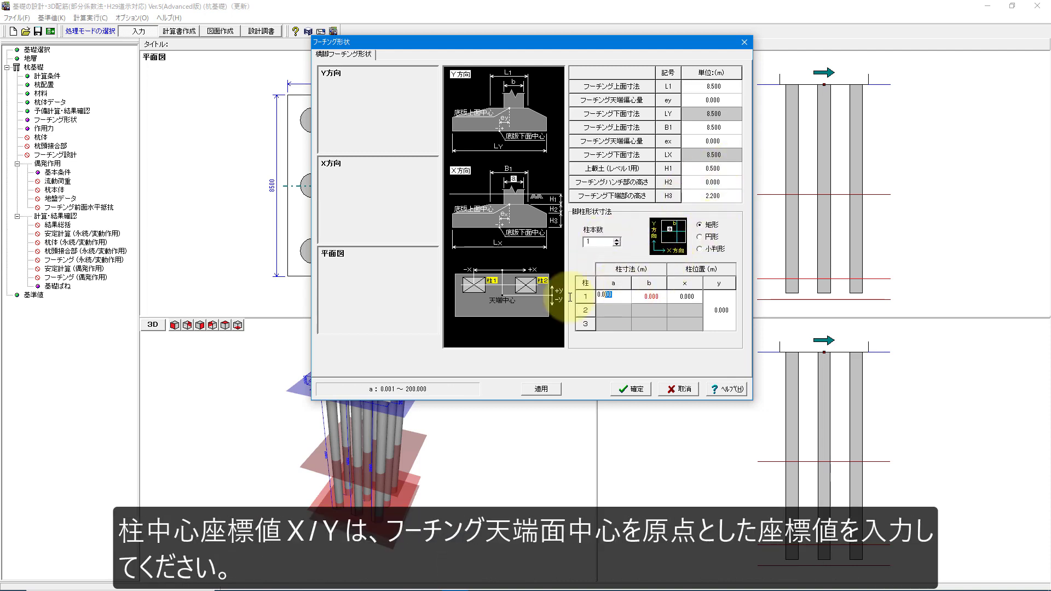
pyautogui.write('4')
pyautogui.press('Return')
pyautogui.write('2.5')
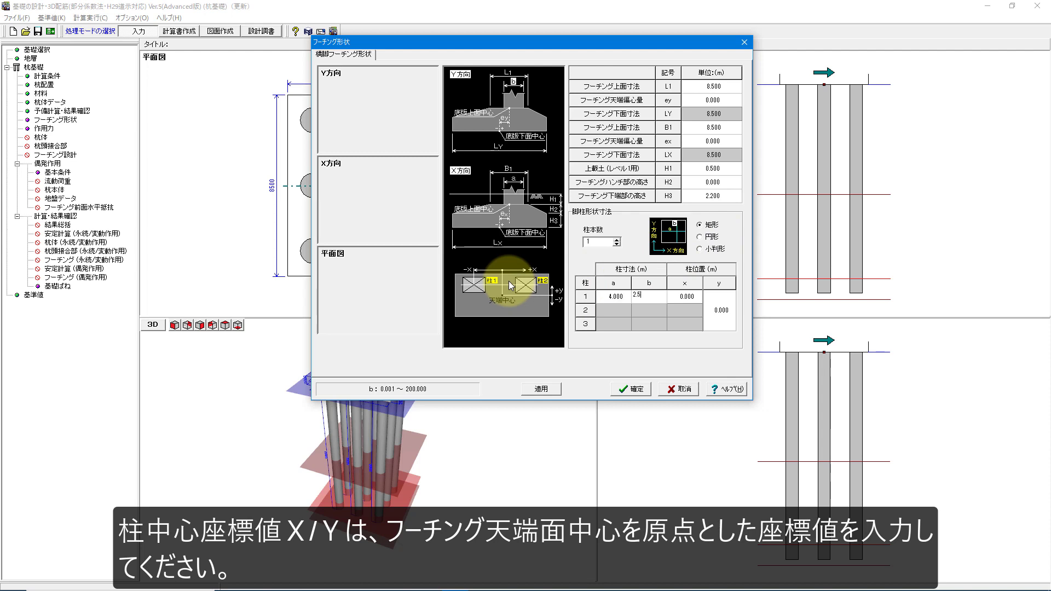
pyautogui.press('Return')
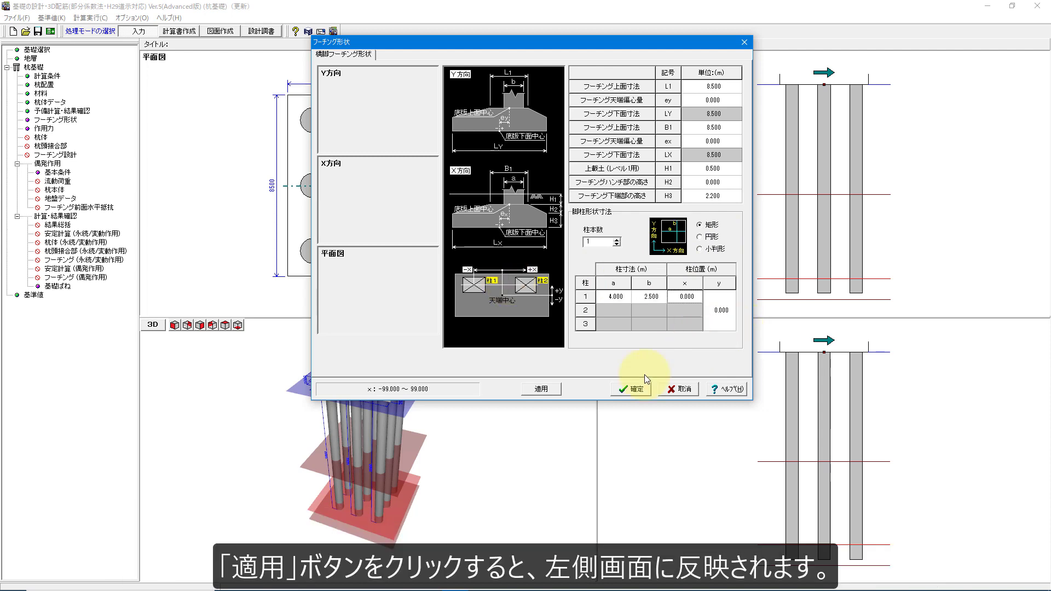
pyautogui.click(544, 389)
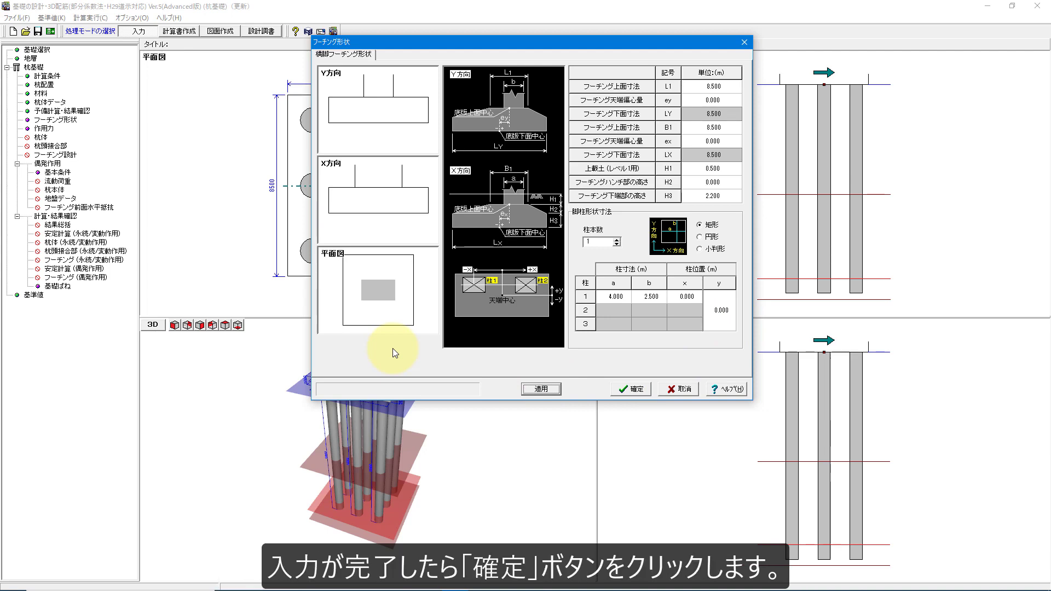
pyautogui.click(624, 388)
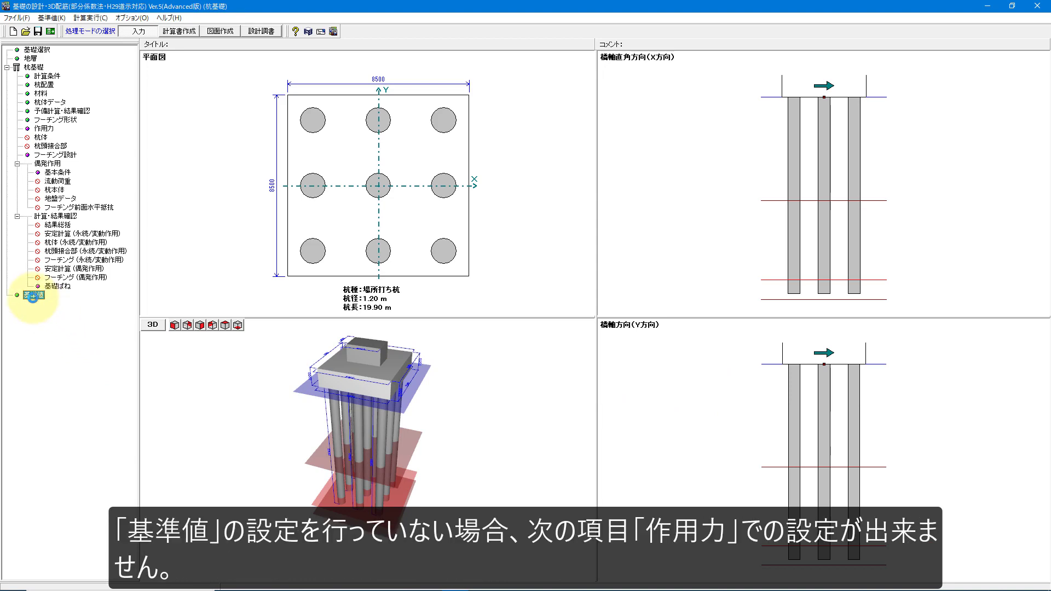
# Change the load type of load case 4 in the reference values (基準値) to D+EQ
pyautogui.doubleClick(33, 296)
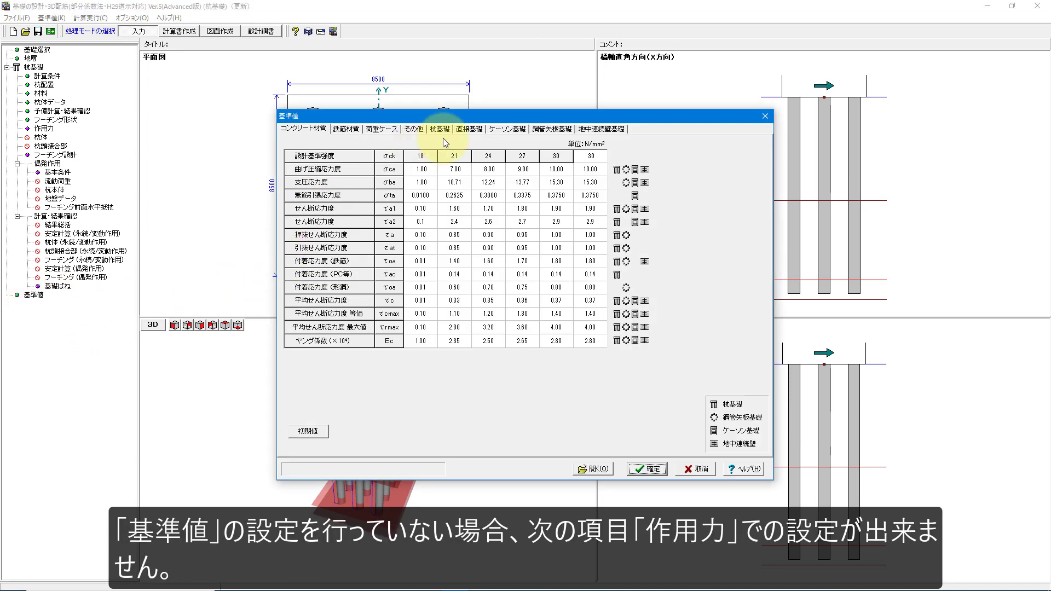
pyautogui.click(381, 129)
pyautogui.click(325, 206)
pyautogui.click(328, 206)
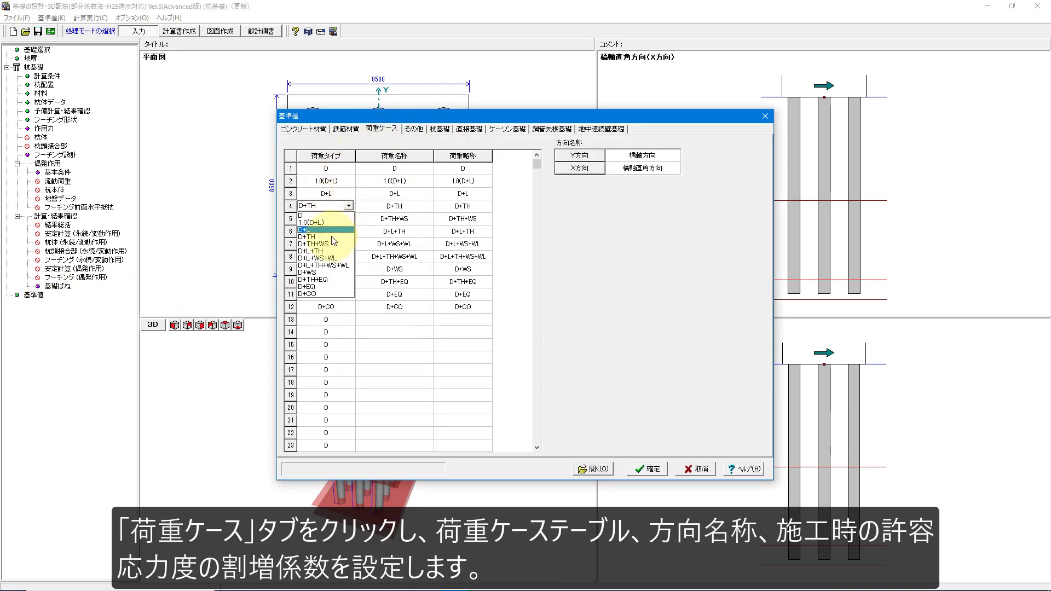
pyautogui.click(310, 286)
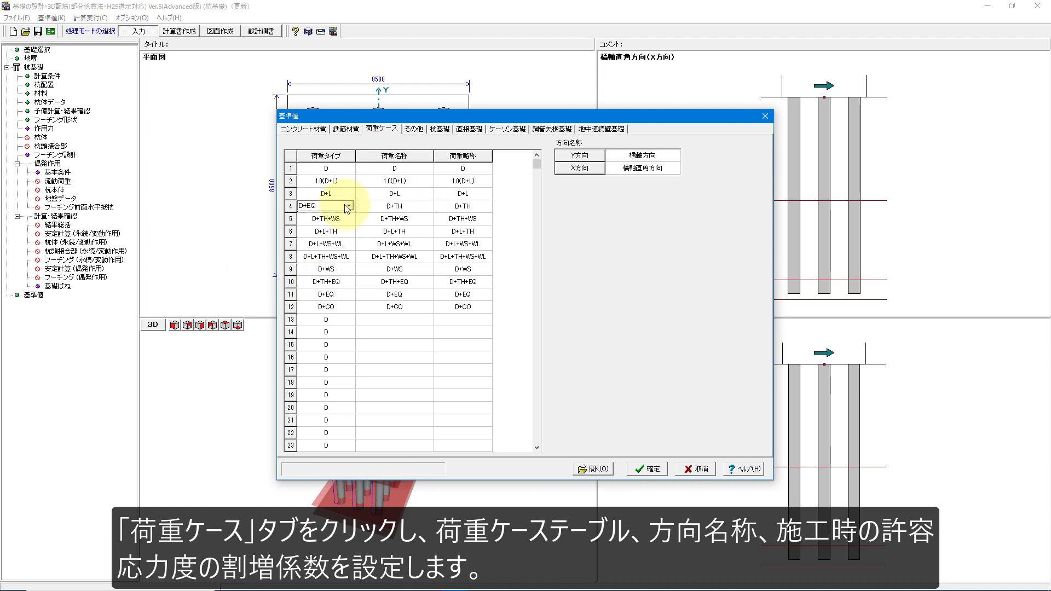
# Reset load cases 5 to 12 to type D, clear their names and abbreviations, and accept the reference values
pyautogui.click(332, 220)
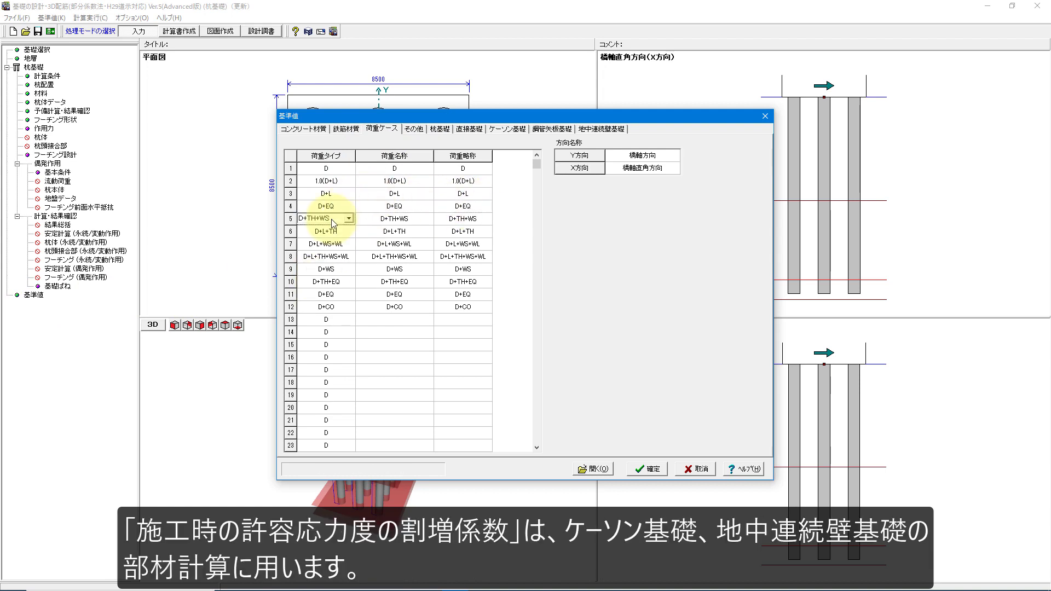
pyautogui.click(331, 222)
pyautogui.click(329, 227)
pyautogui.click(337, 231)
pyautogui.click(349, 231)
pyautogui.click(349, 240)
pyautogui.click(349, 243)
pyautogui.click(348, 254)
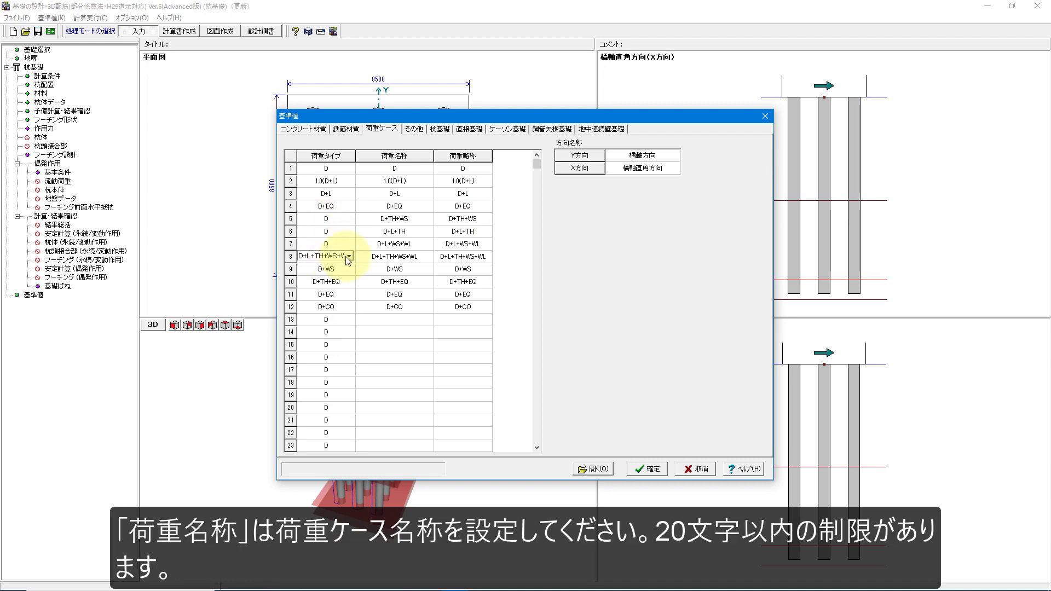
pyautogui.click(347, 257)
pyautogui.click(346, 266)
pyautogui.click(345, 268)
pyautogui.click(344, 280)
pyautogui.click(347, 282)
pyautogui.click(345, 290)
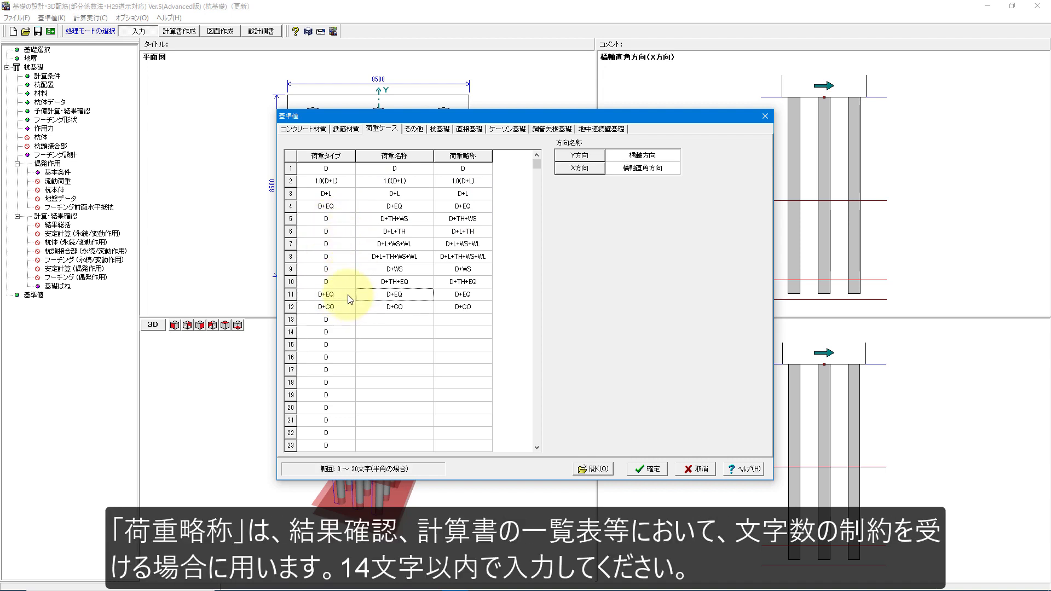
pyautogui.click(347, 293)
pyautogui.click(343, 304)
pyautogui.click(345, 307)
pyautogui.click(338, 316)
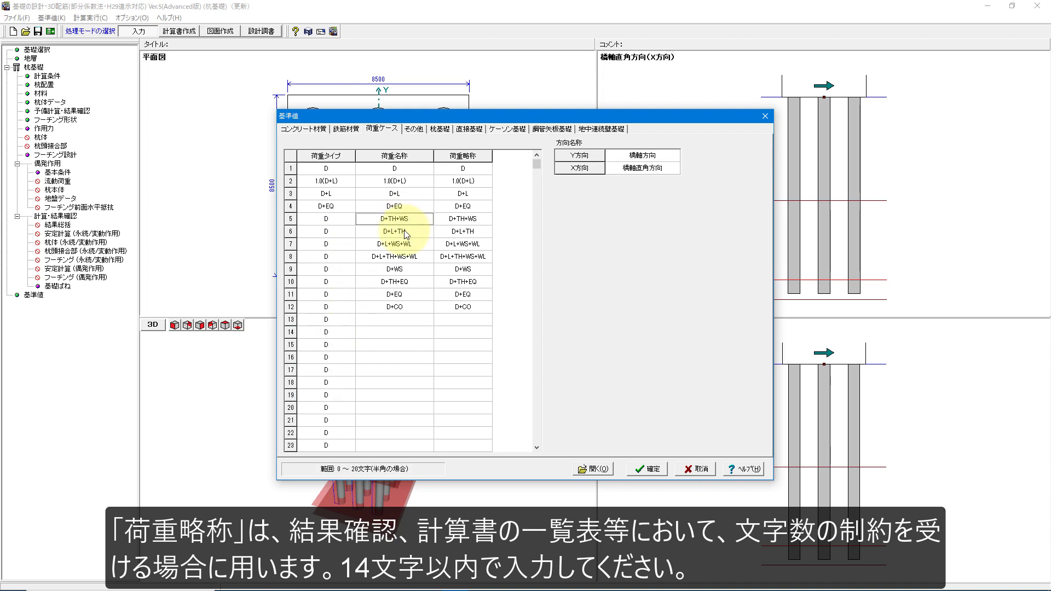
pyautogui.click(394, 256)
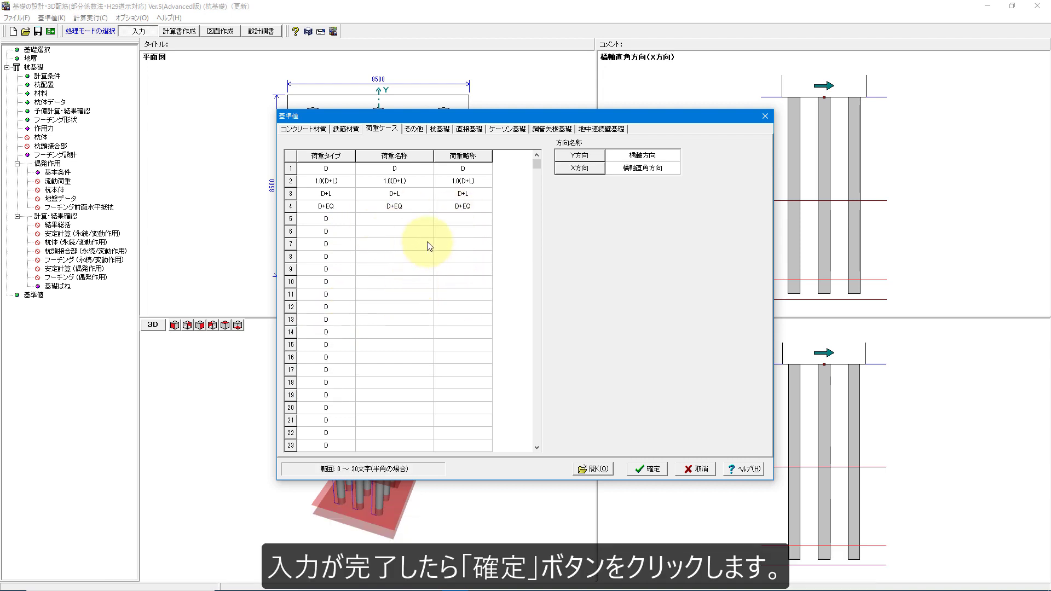
pyautogui.click(639, 469)
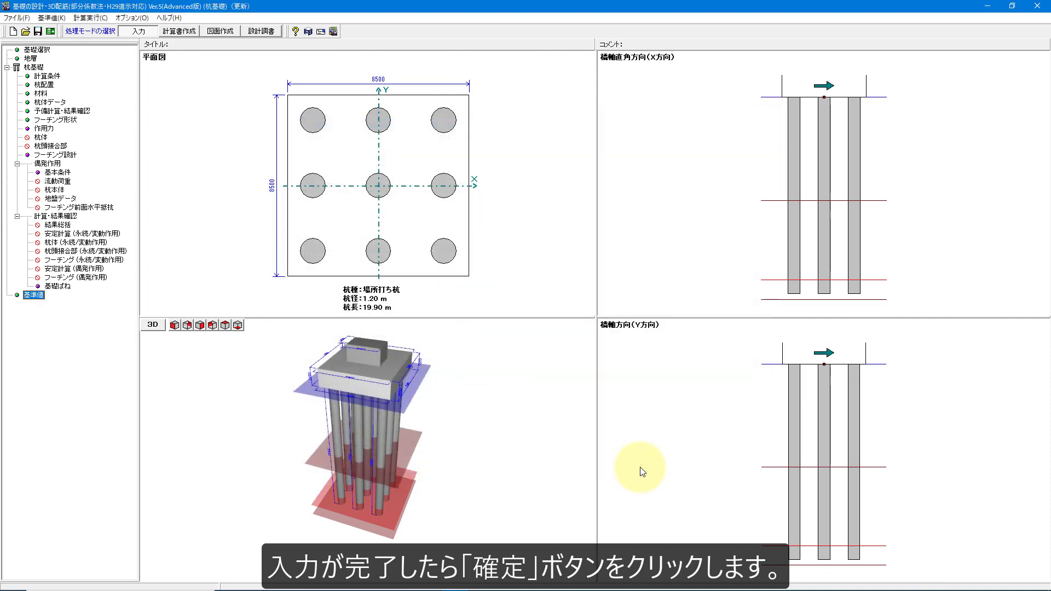
# Assign reference numbers 1, 2, 3 and 4 to the first four Y-direction load cases of the acting forces (作用力)
pyautogui.click(44, 129)
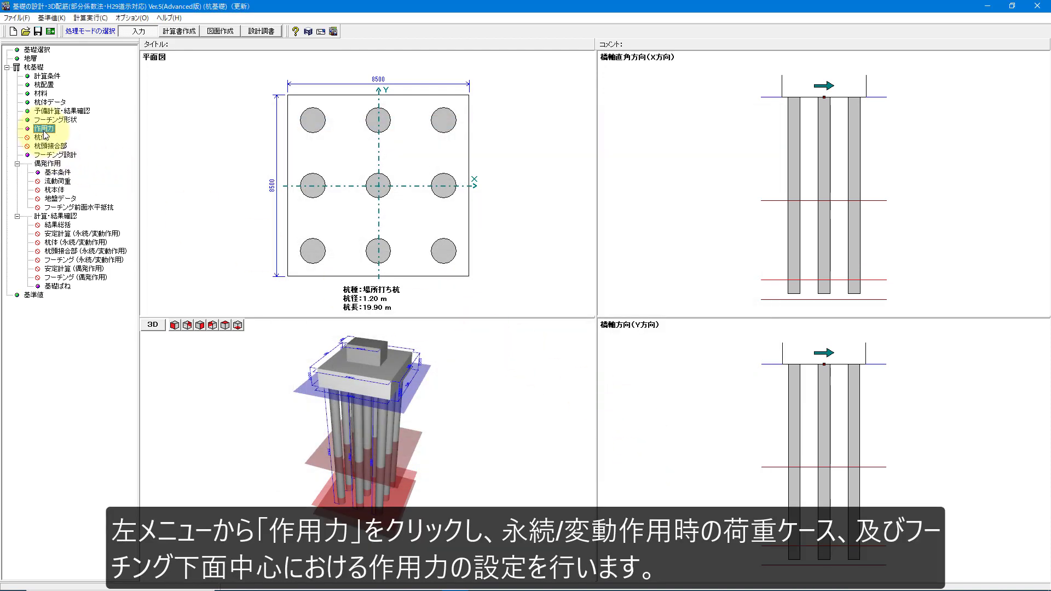
pyautogui.moveTo(477, 147); pyautogui.dragTo(519, 64)
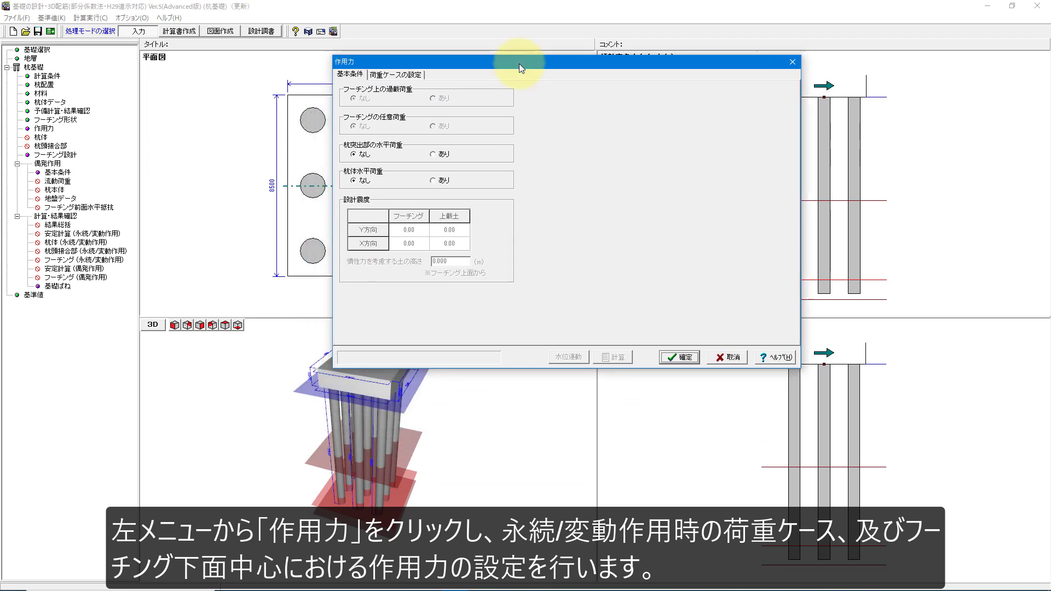
pyautogui.click(387, 77)
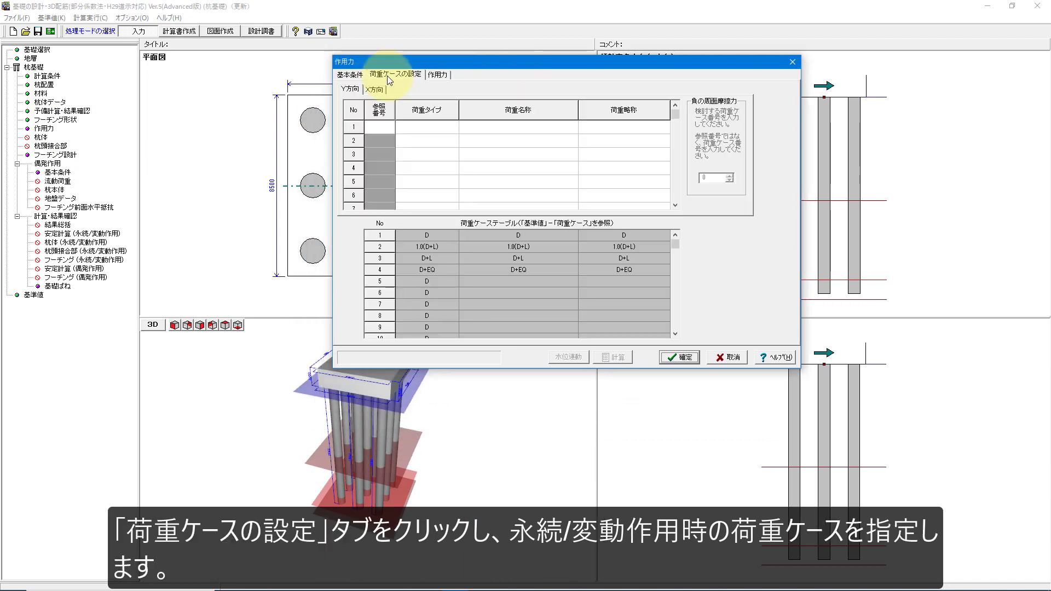
pyautogui.click(386, 125)
pyautogui.write('1')
pyautogui.press('Return')
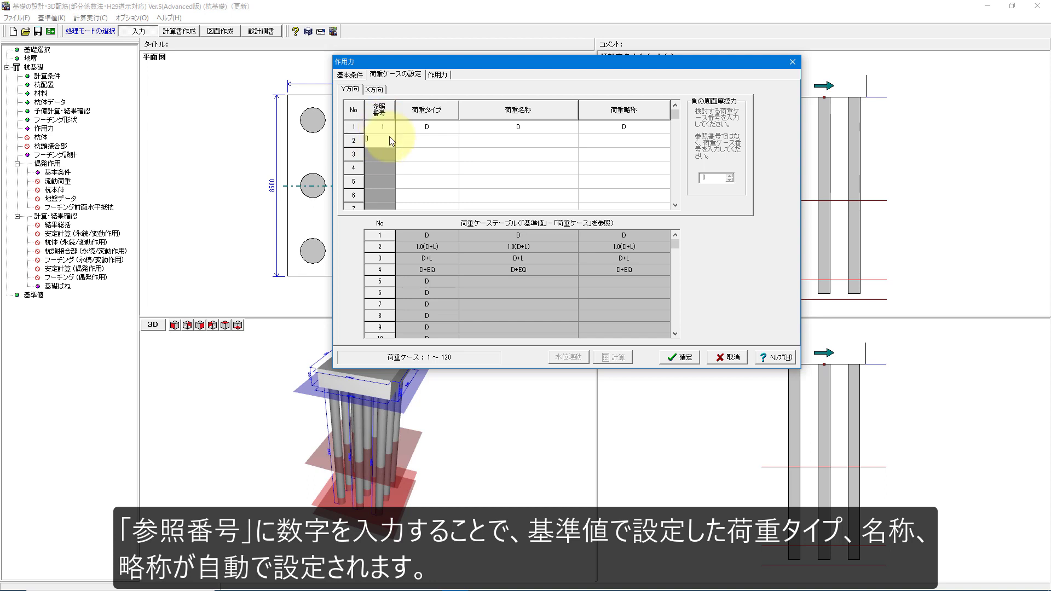
pyautogui.write('2')
pyautogui.press('Return')
pyautogui.write('3')
pyautogui.press('Return')
pyautogui.write('4')
pyautogui.press('Return')
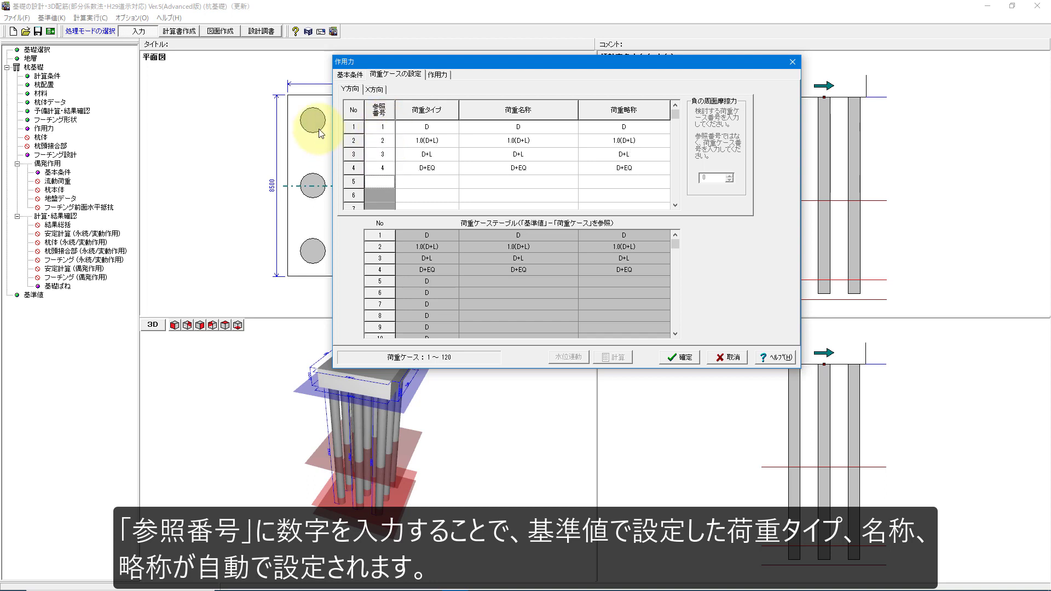
# Assign reference numbers 1, 2, 3 and 4 to the first four X-direction load cases of the acting forces
pyautogui.click(374, 89)
pyautogui.click(384, 126)
pyautogui.write('1')
pyautogui.press('Return')
pyautogui.write('2')
pyautogui.press('Return')
pyautogui.write('3')
pyautogui.press('Return')
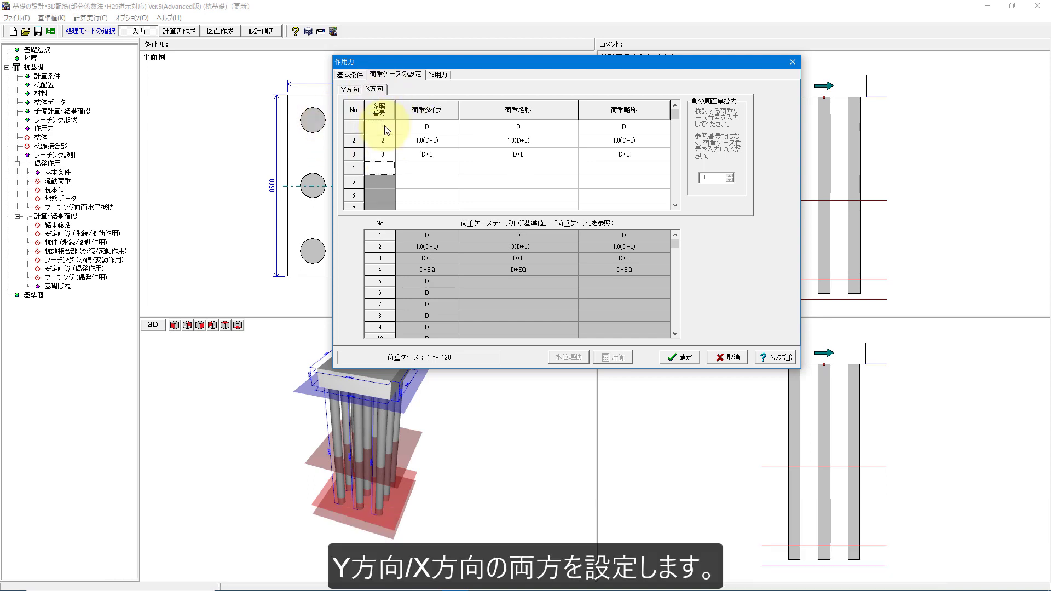
pyautogui.write('4')
pyautogui.press('Return')
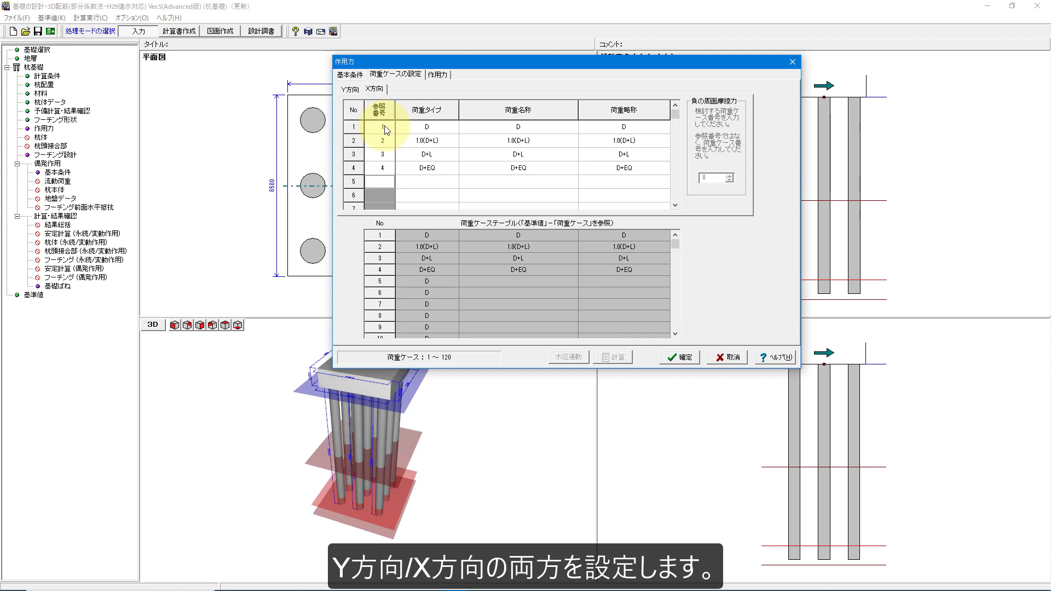
# Enter Y-direction vertical forces V of 15548.96, 17358.53, 18736.46 and 15548.96 kN for load cases 1 to 4 at the footing's underside center
pyautogui.click(437, 75)
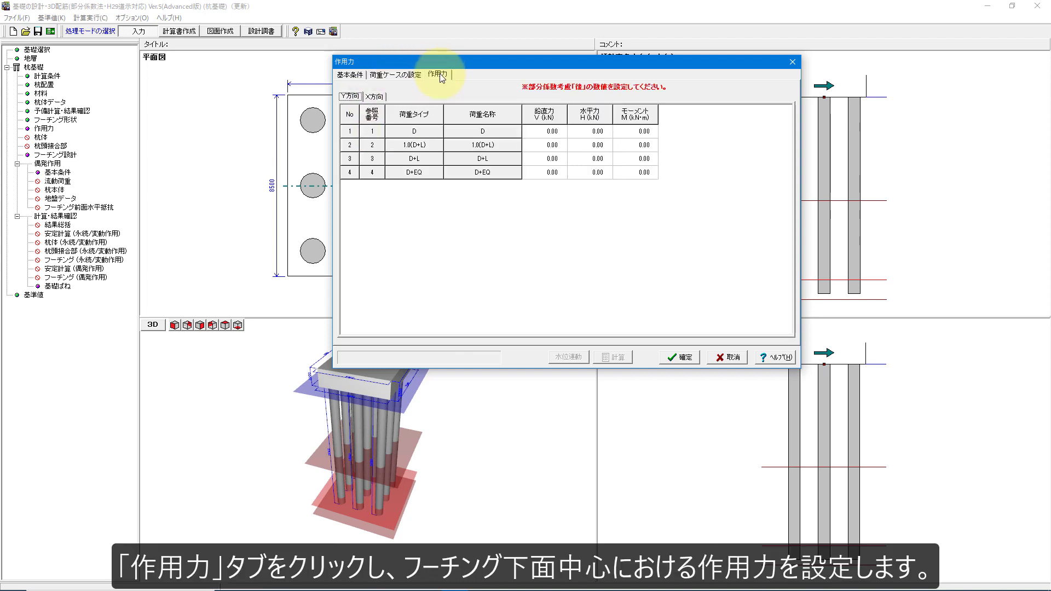
pyautogui.click(455, 132)
pyautogui.write('15548')
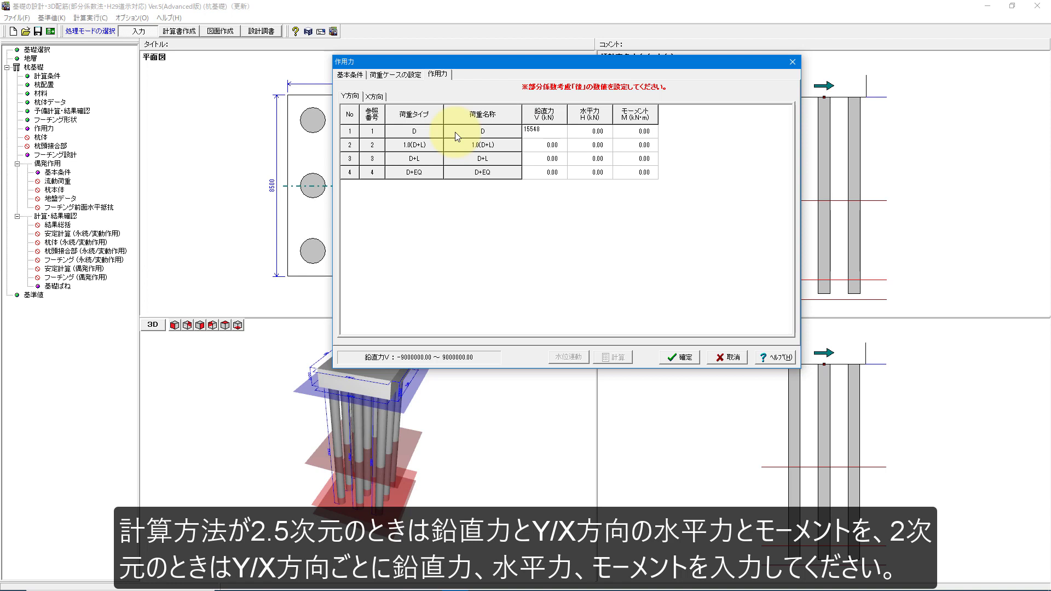
pyautogui.write('.96')
pyautogui.press('Return')
pyautogui.write('17358.53')
pyautogui.press('Return')
pyautogui.write('18736.46')
pyautogui.press('Return')
pyautogui.write('15548')
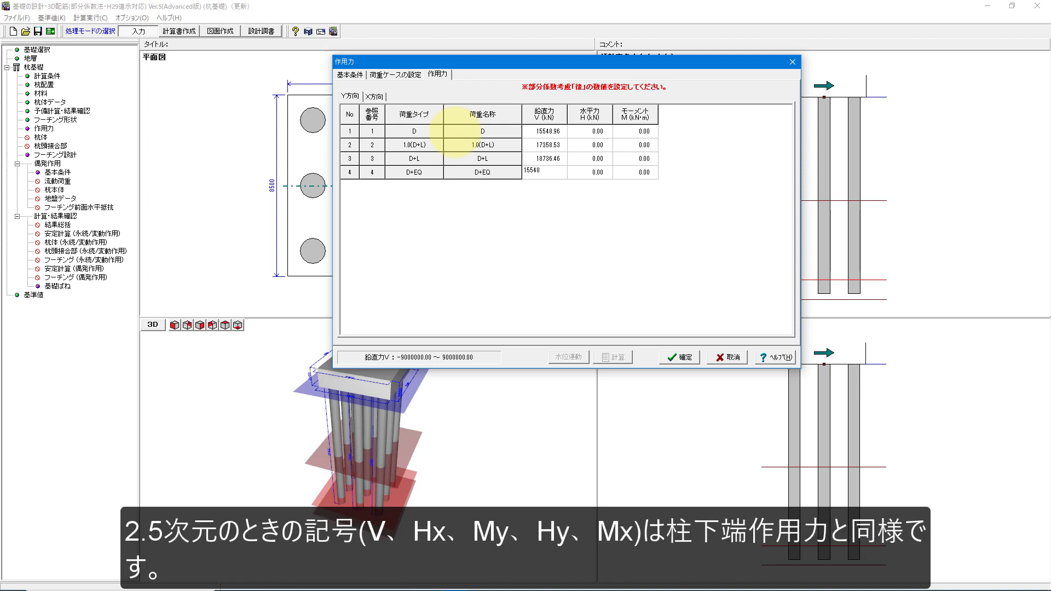
pyautogui.write('.96')
pyautogui.press('Return')
# Set the Y-direction horizontal force H to 3571.91 kN and moment M to 28516.72 kN·m for load case 4 (D+EQ)
pyautogui.write('3571.91')
pyautogui.press('Return')
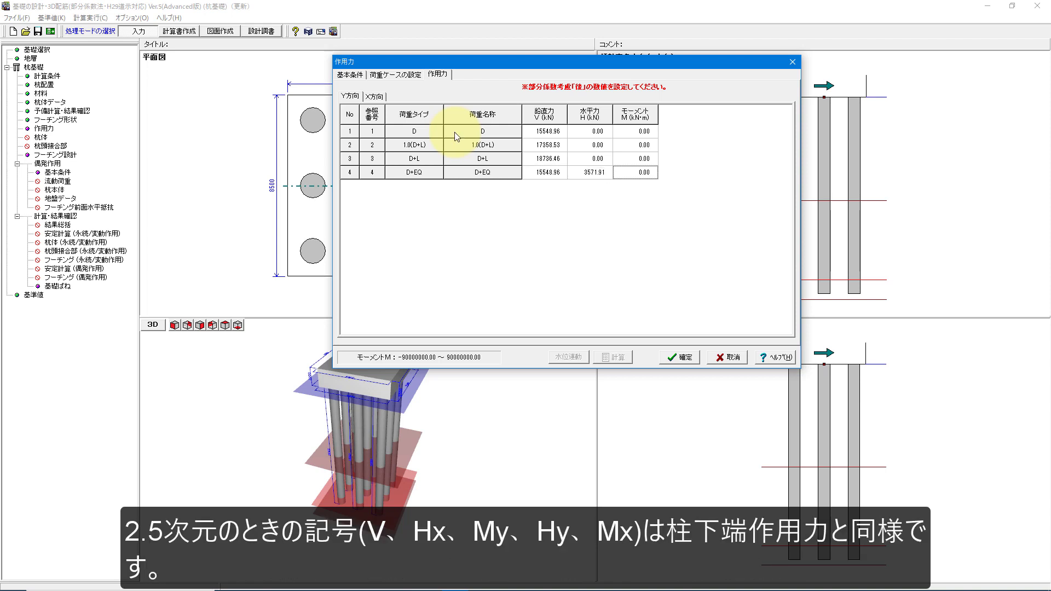
pyautogui.write('28516.72')
# Enter the X-direction vertical force V of 15548.96 kN for load case 1 (D) in the acting forces
pyautogui.click(377, 95)
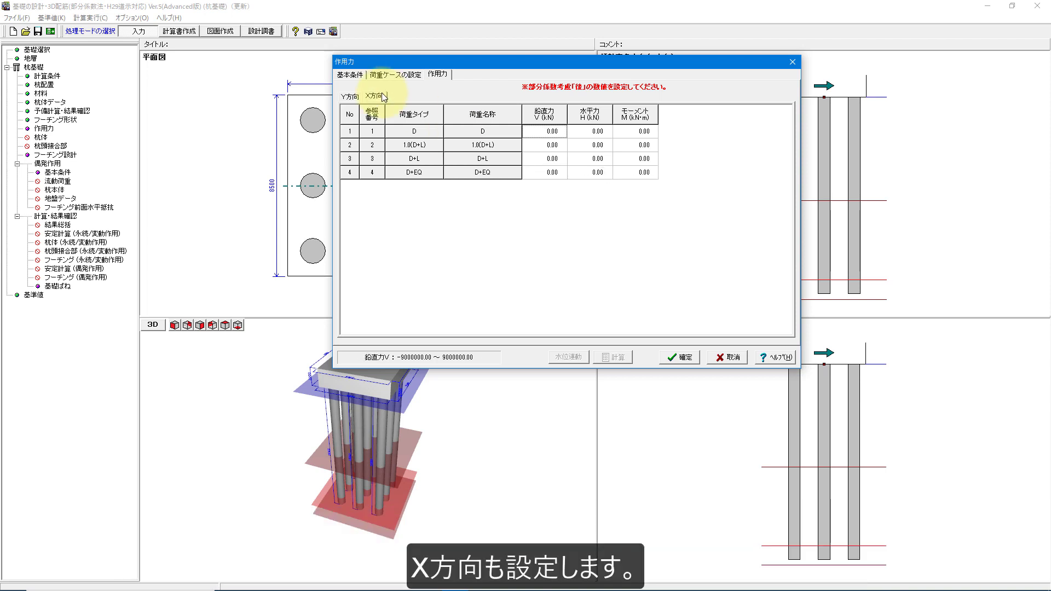
pyautogui.write('15548.96')
pyautogui.press('Return')
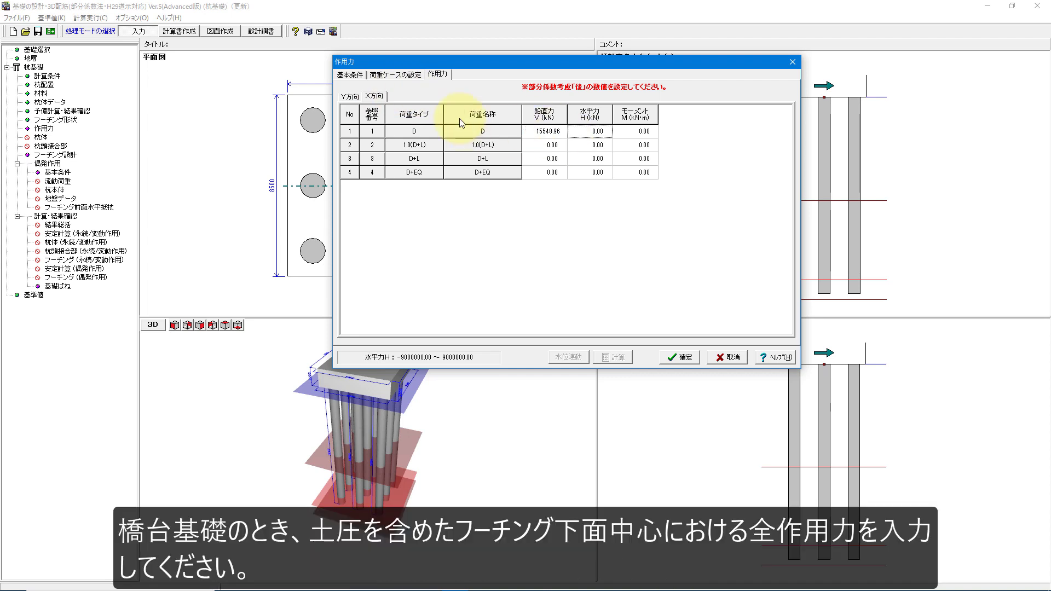